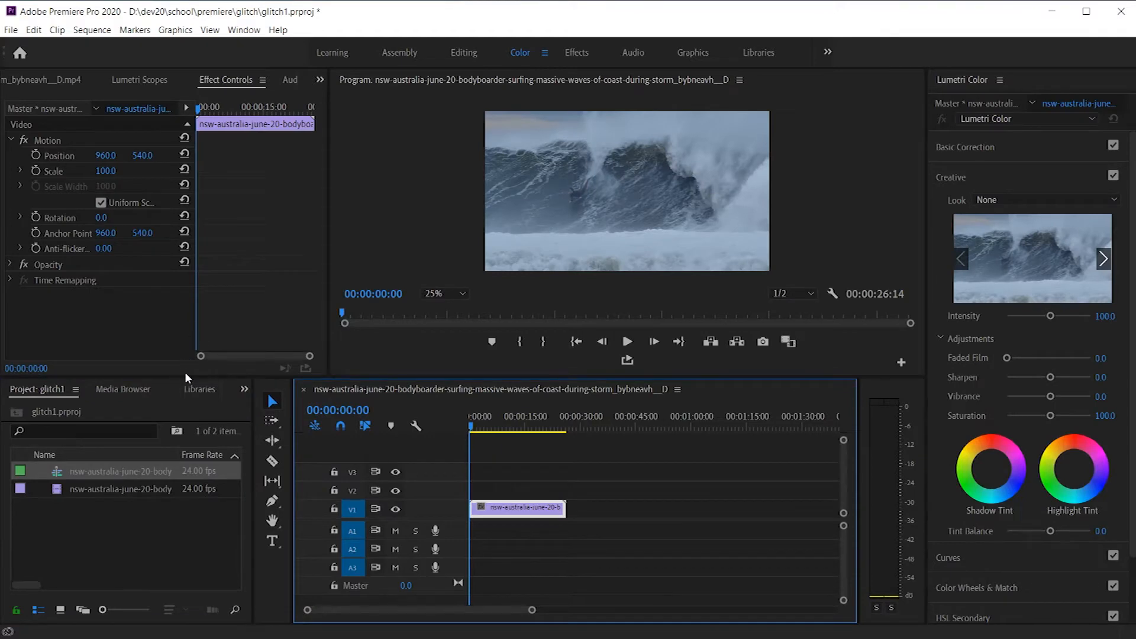
Step: Try several creative Lumetri looks on the wave clip and apply Fuji ETERNA 250D Fuji 3510
{"action": "left_click_drag", "start_coordinate": [184, 370], "coordinate": [314, 471]}
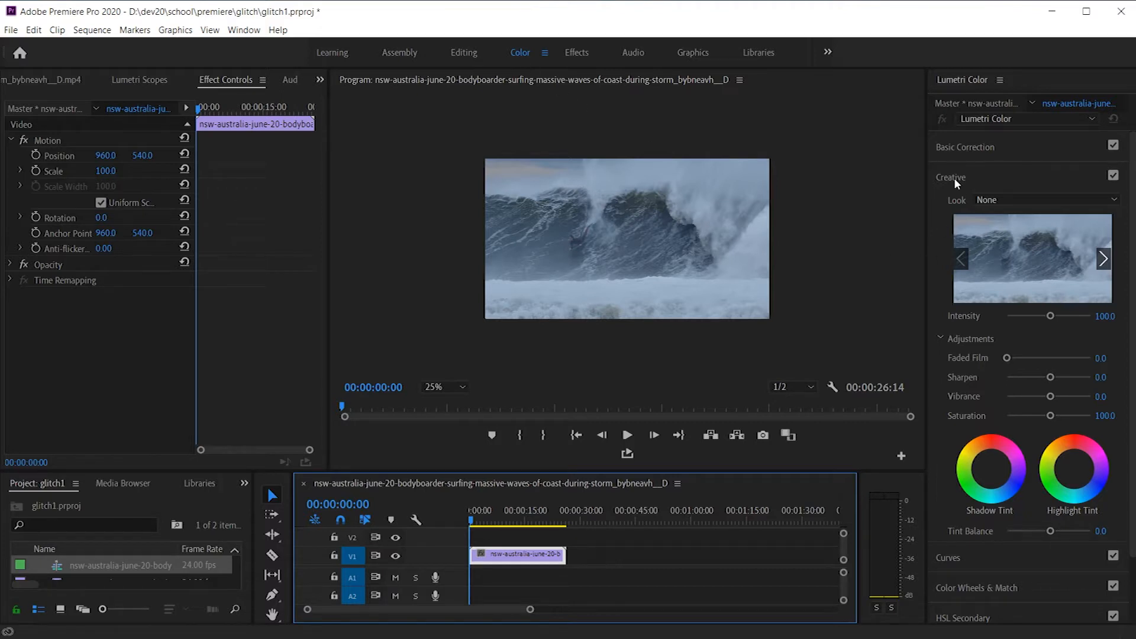
{"action": "left_click", "coordinate": [994, 199]}
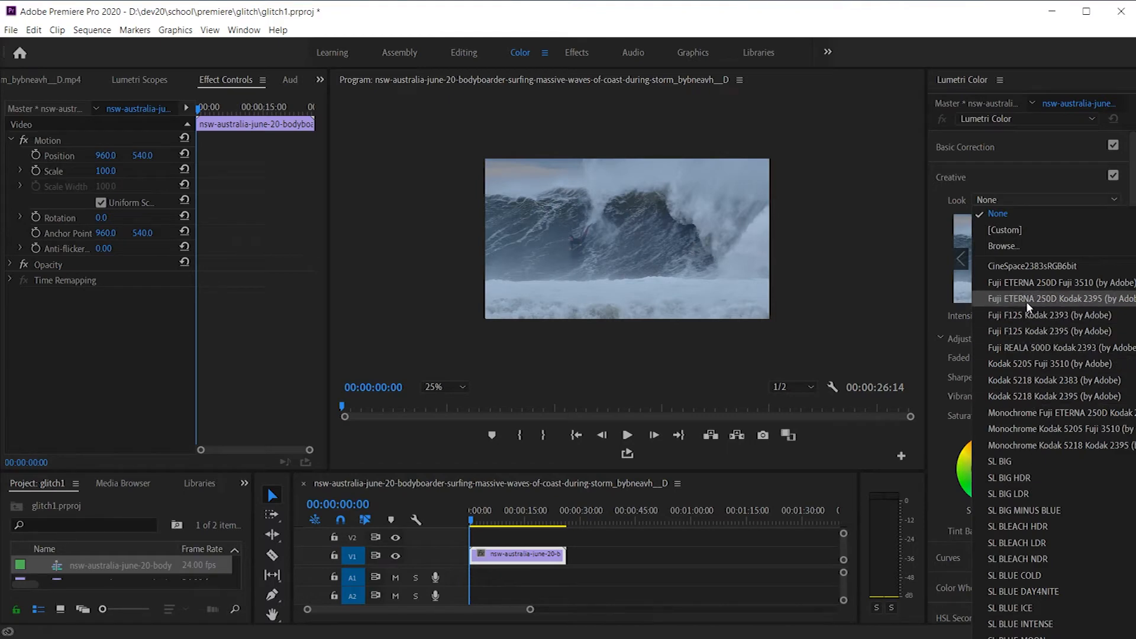
{"action": "left_click", "coordinate": [1020, 396]}
{"action": "left_click", "coordinate": [1008, 199]}
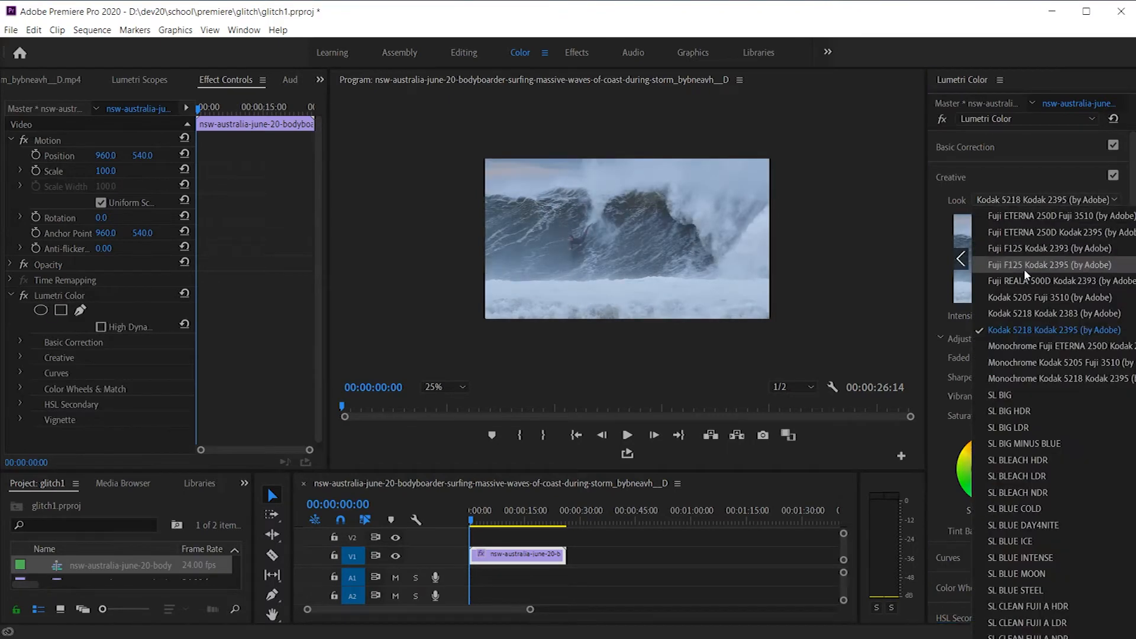
{"action": "left_click", "coordinate": [1030, 232]}
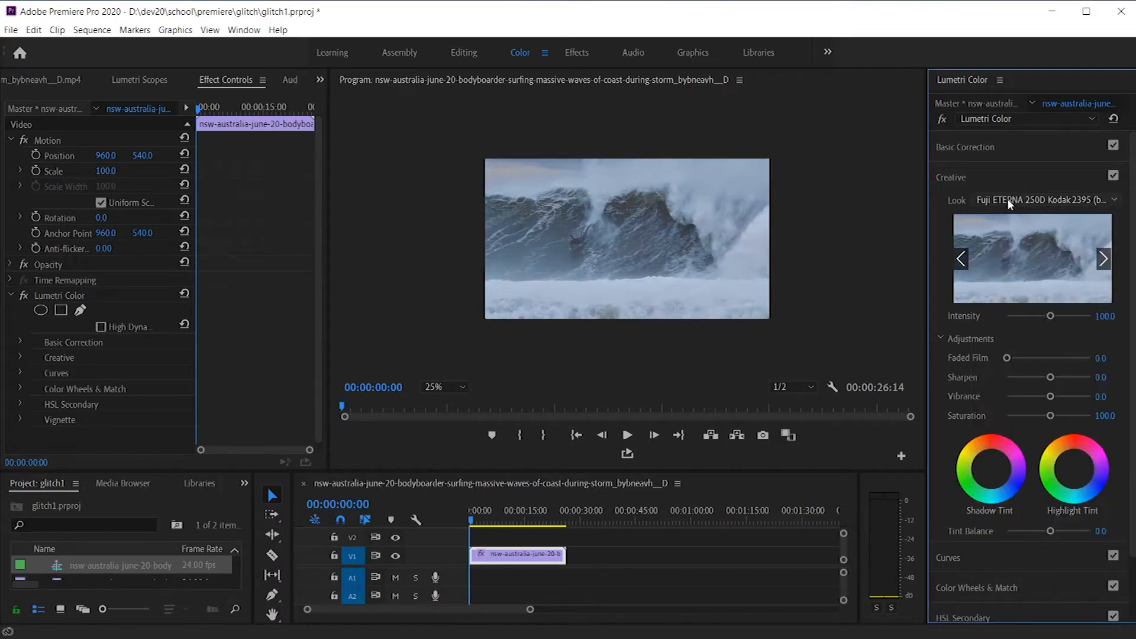
{"action": "left_click", "coordinate": [1007, 198]}
{"action": "left_click", "coordinate": [1015, 216]}
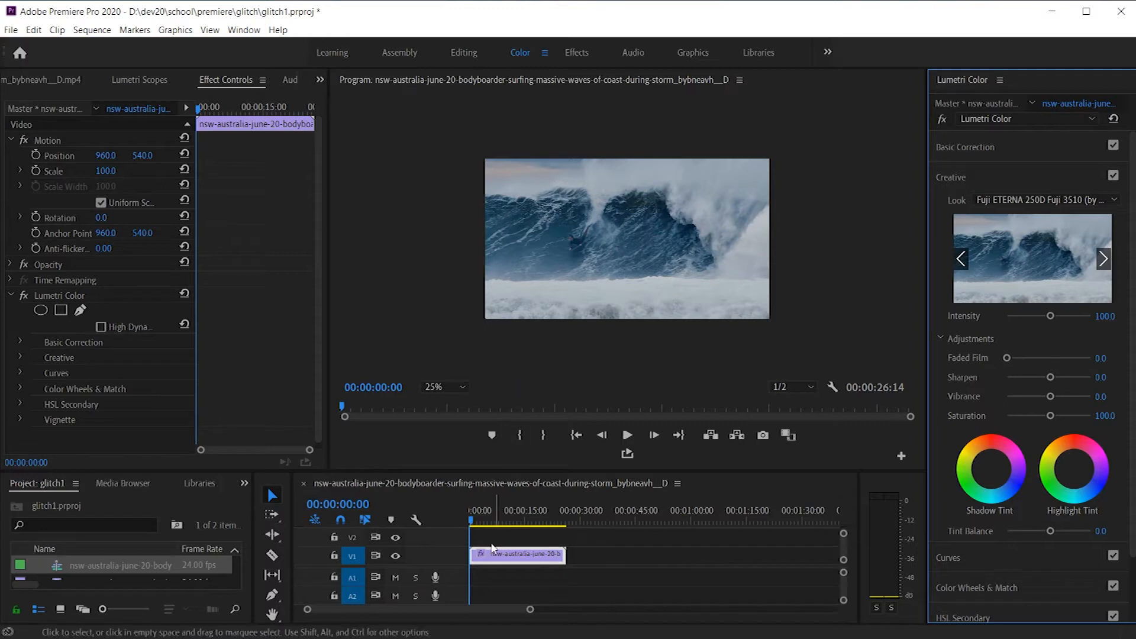
Step: Duplicate the wave clip onto track V2 directly above the original and trim both clips to end at 00:00:10:19
{"action": "left_click", "coordinate": [516, 562]}
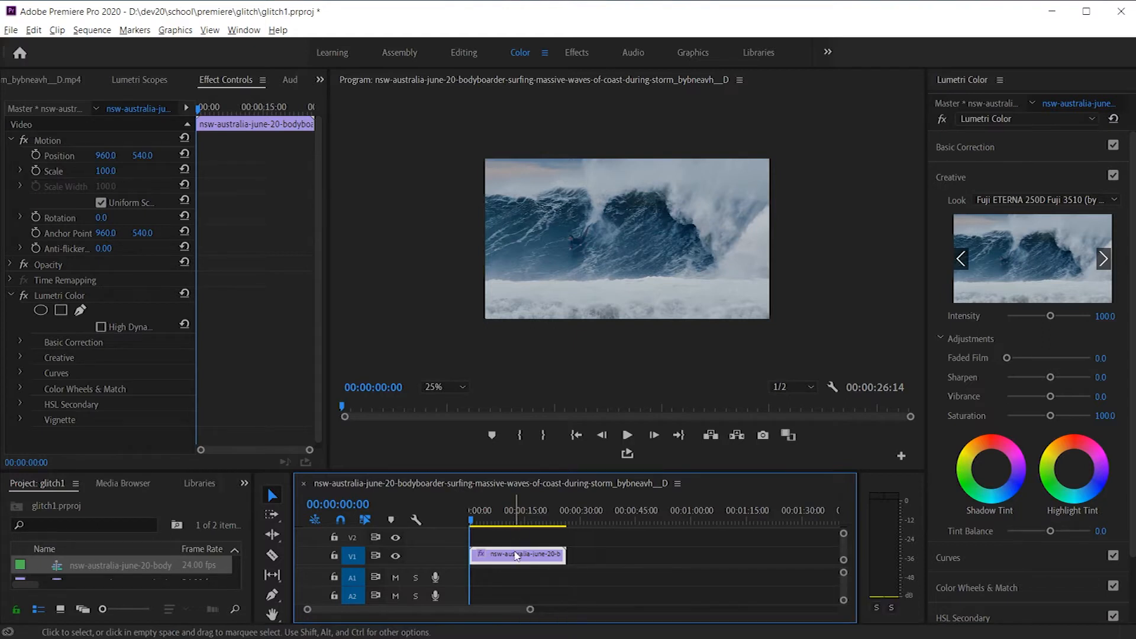
{"action": "left_click_drag", "start_coordinate": [516, 559], "coordinate": [515, 546]}
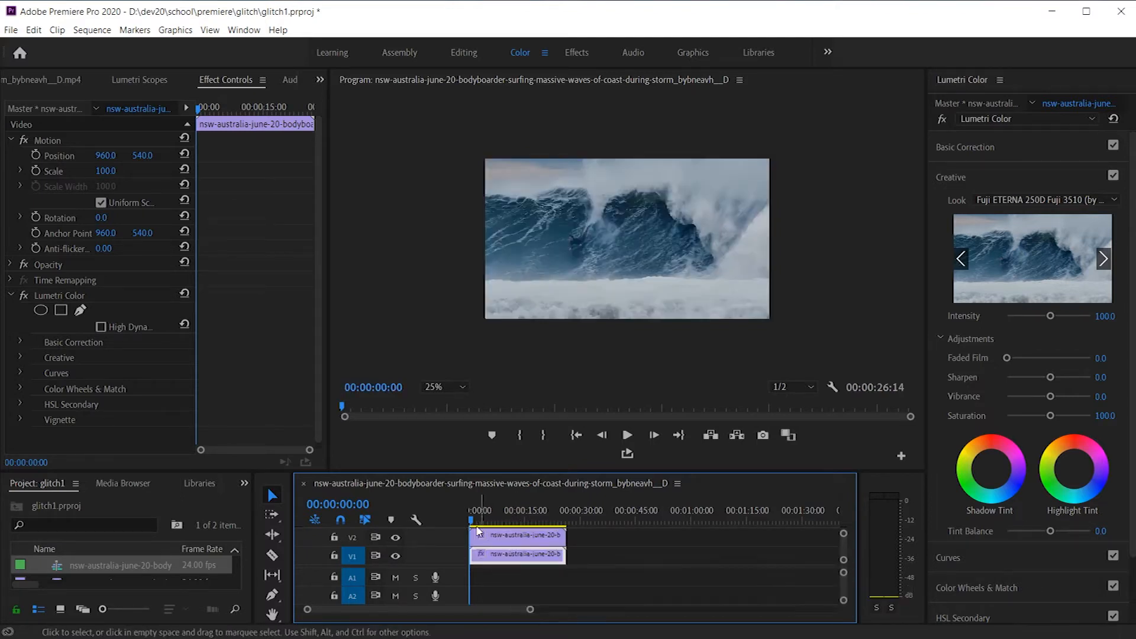
{"action": "left_click_drag", "start_coordinate": [473, 521], "coordinate": [507, 557]}
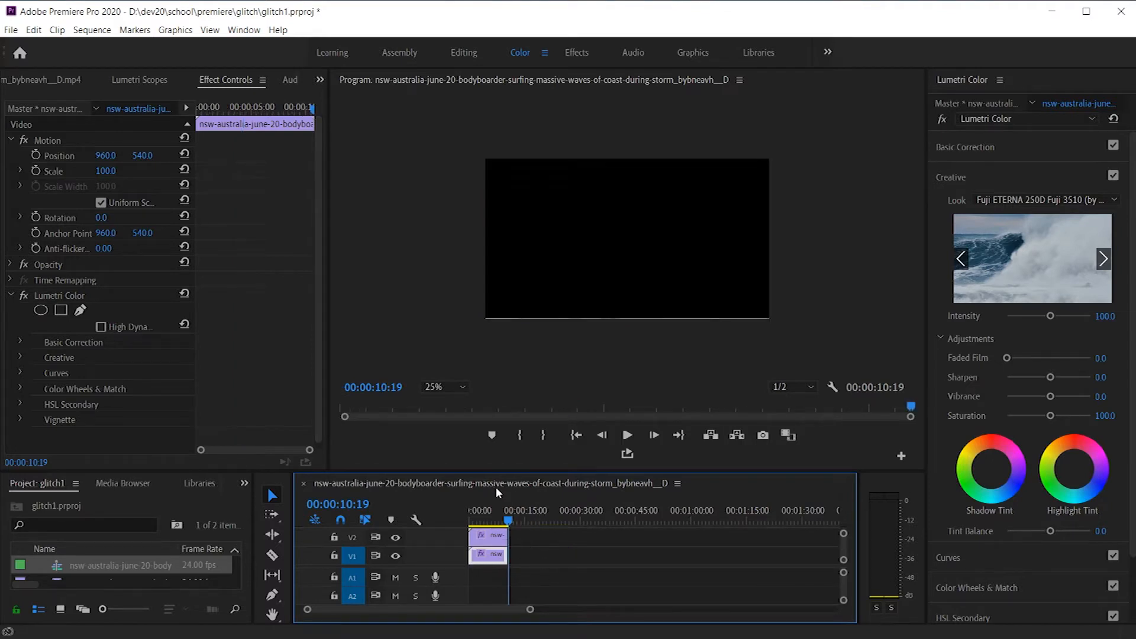
{"action": "left_click_drag", "start_coordinate": [507, 520], "coordinate": [449, 514]}
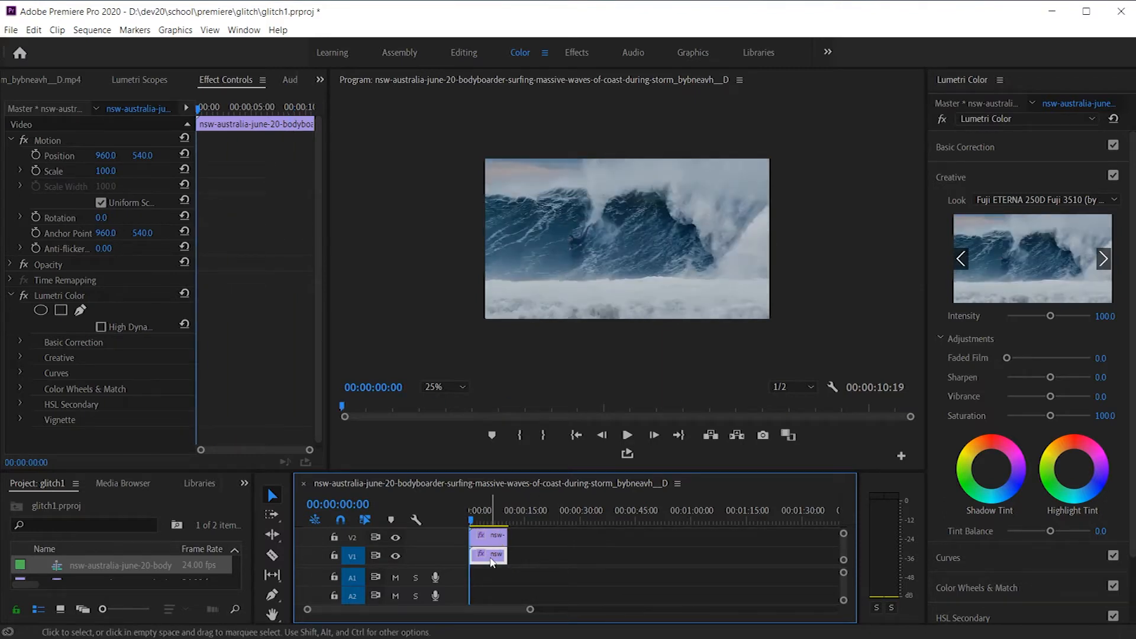
{"action": "left_click", "coordinate": [496, 539]}
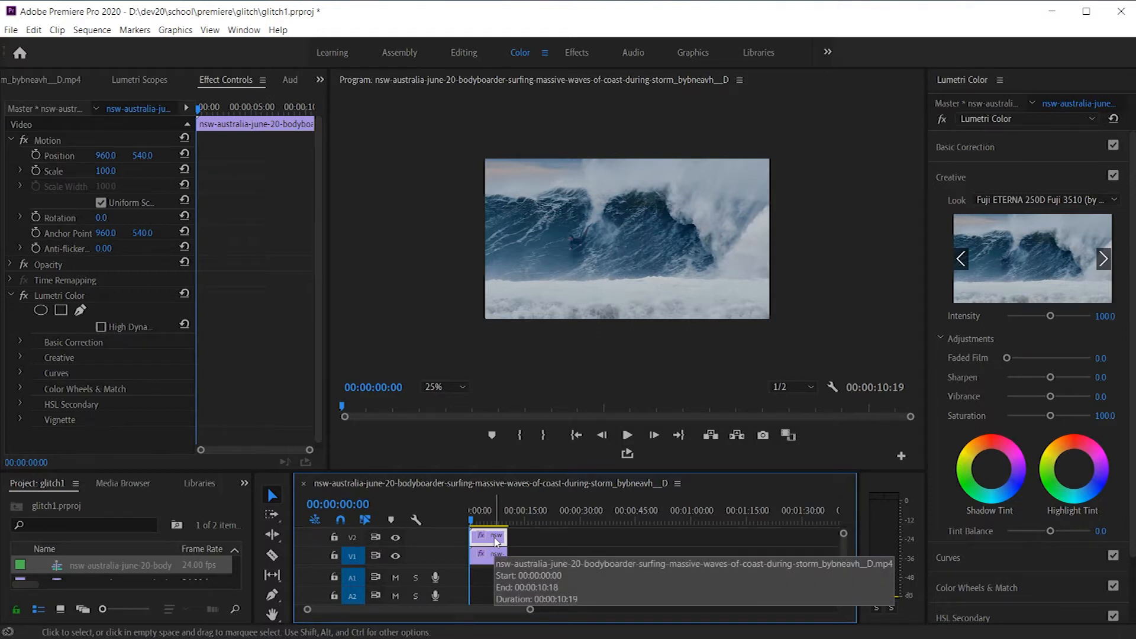
{"action": "left_click", "coordinate": [497, 551]}
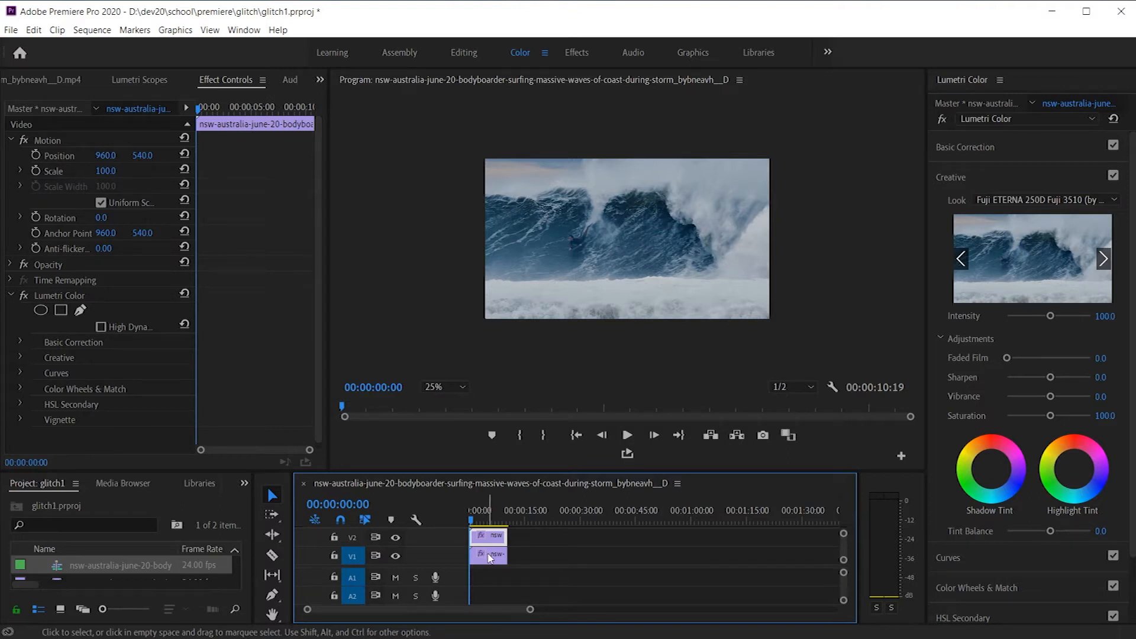
Step: Try offsetting the V2 clip to about 1325, 565 while toggling track V1's visibility, and undo the changes
{"action": "left_click", "coordinate": [540, 252]}
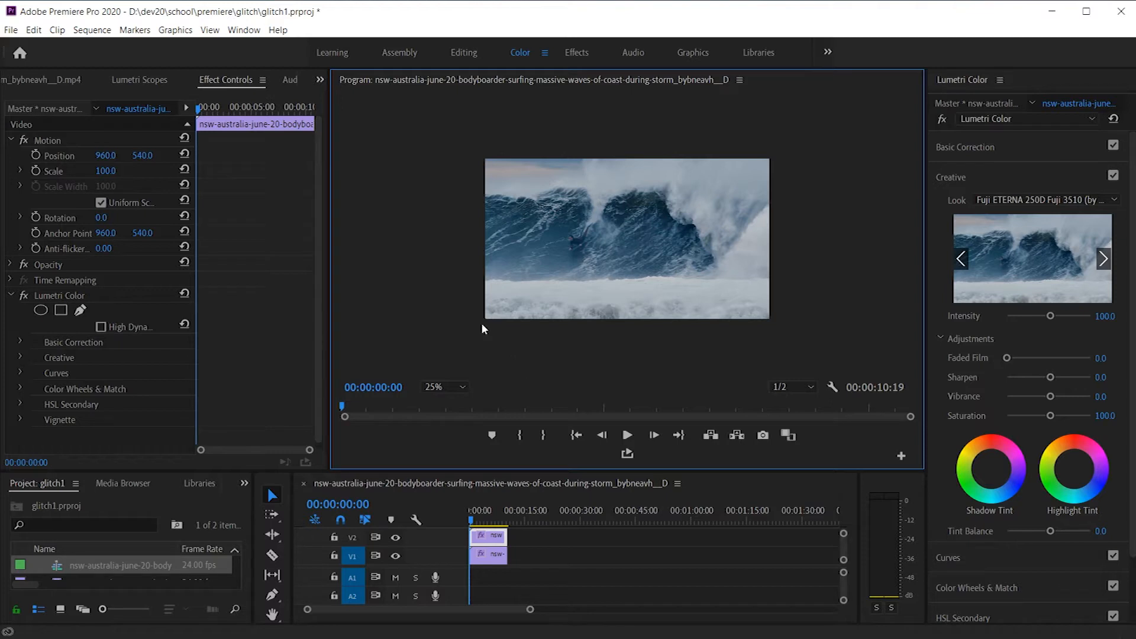
{"action": "left_click", "coordinate": [62, 152]}
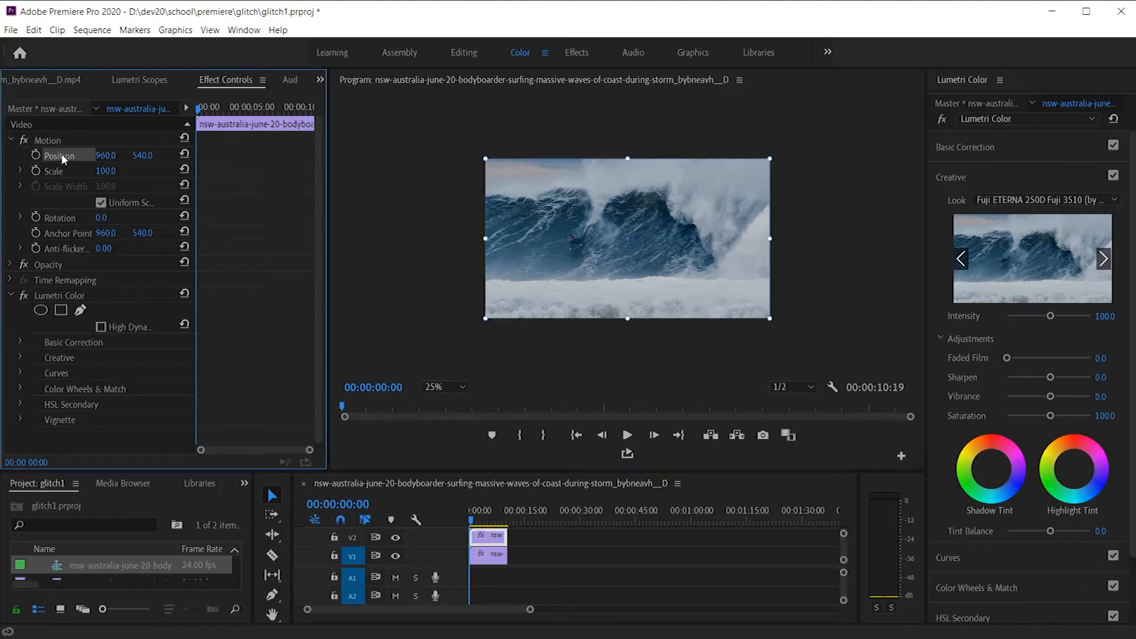
{"action": "left_click_drag", "start_coordinate": [538, 233], "coordinate": [590, 240]}
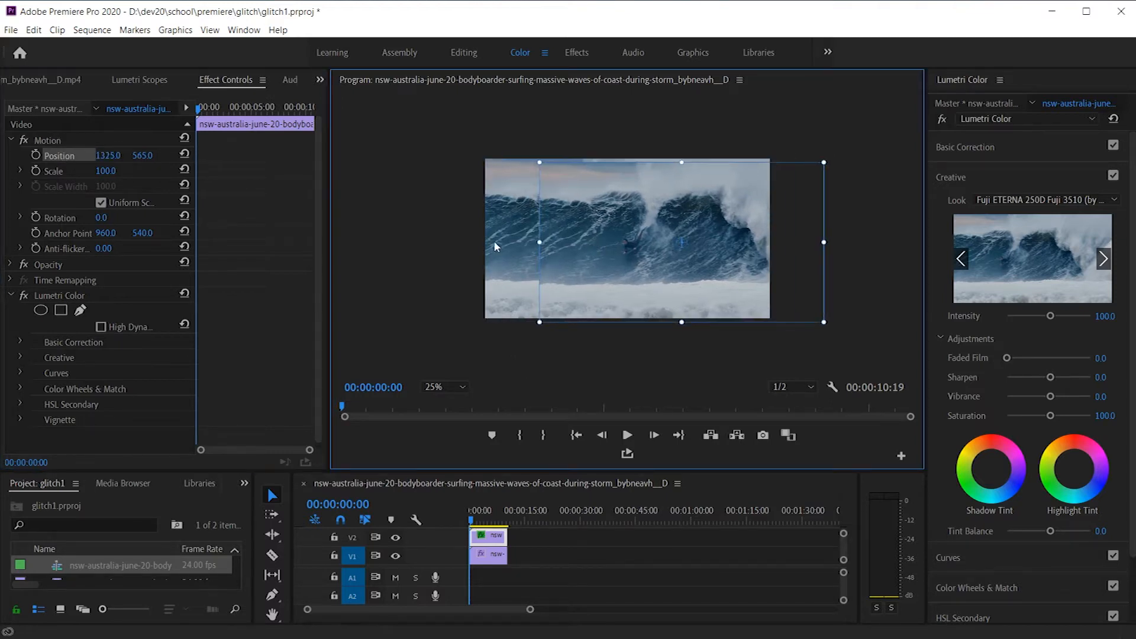
{"action": "left_click", "coordinate": [395, 556]}
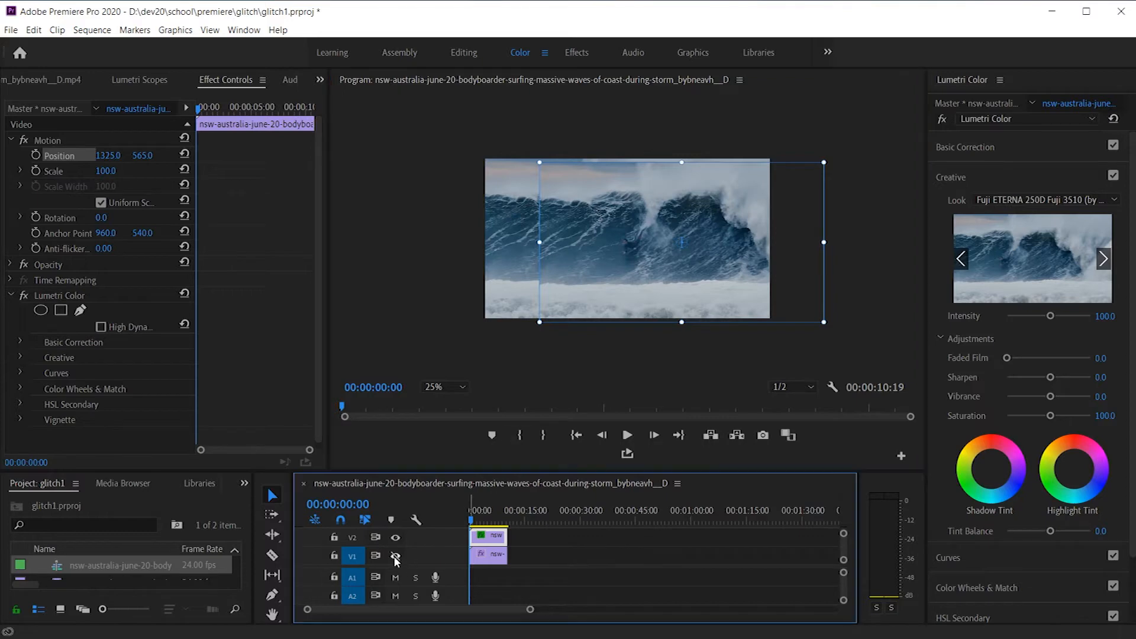
{"action": "left_click", "coordinate": [395, 556]}
{"action": "key", "text": "ctrl+z"}
{"action": "key", "text": "ctrl+z"}
{"action": "key", "text": "ctrl+z"}
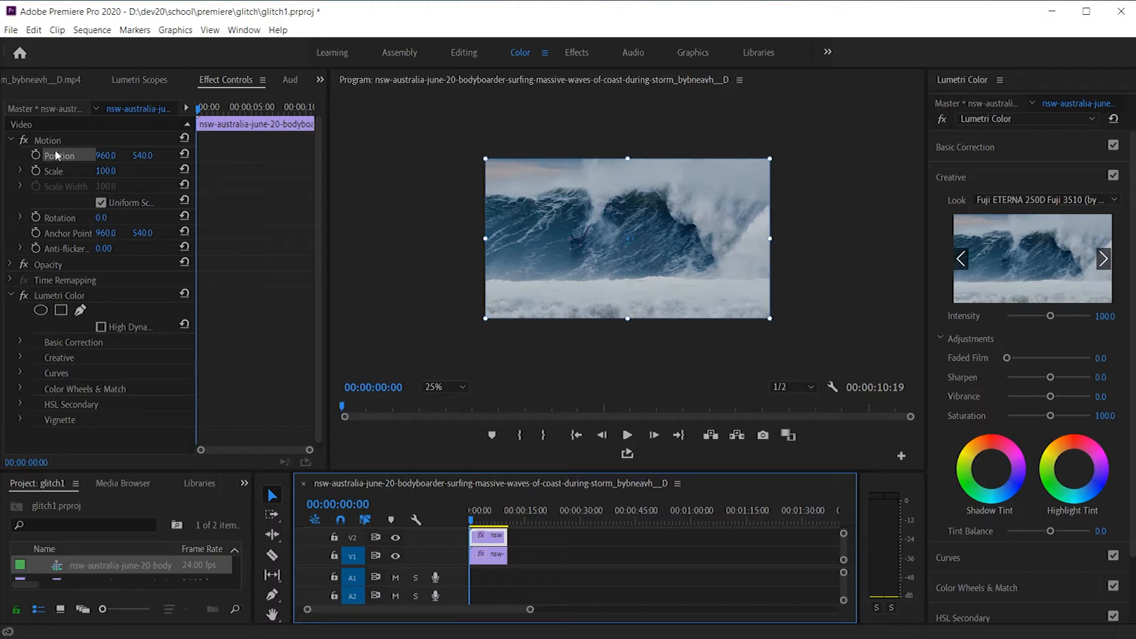
Step: Enable Position keyframing on the V2 clip at 00:00:00:00 and shift it to about 990, 540 at 00:00:00:03
{"action": "left_click", "coordinate": [36, 155]}
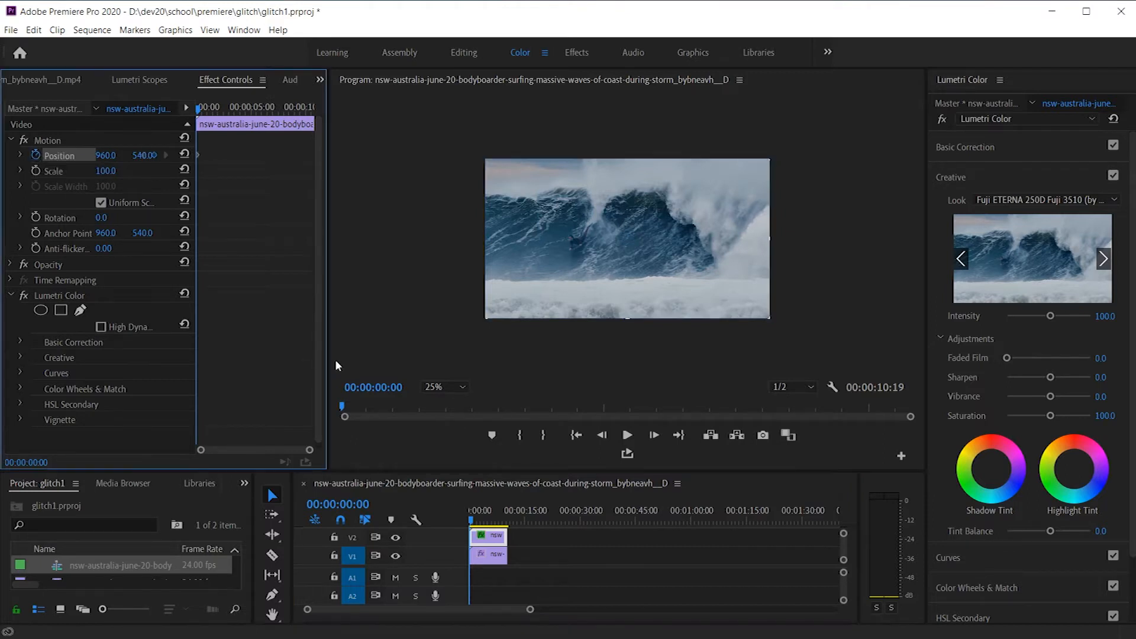
{"action": "left_click", "coordinate": [471, 522]}
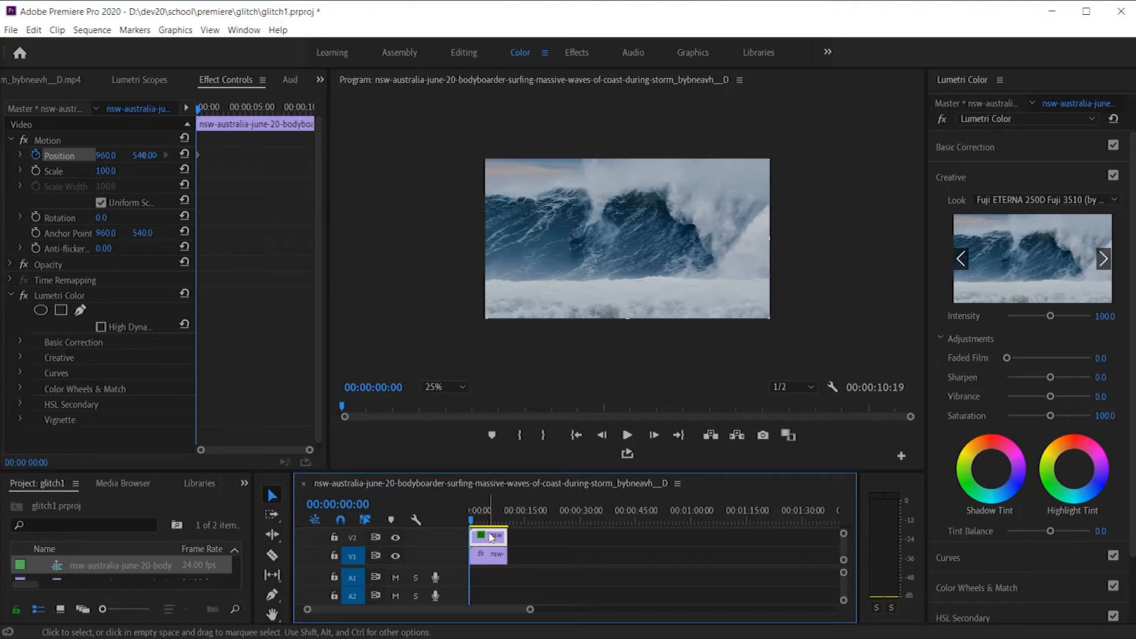
{"action": "key", "text": "Right"}
{"action": "key", "text": "Right"}
{"action": "key", "text": "Right"}
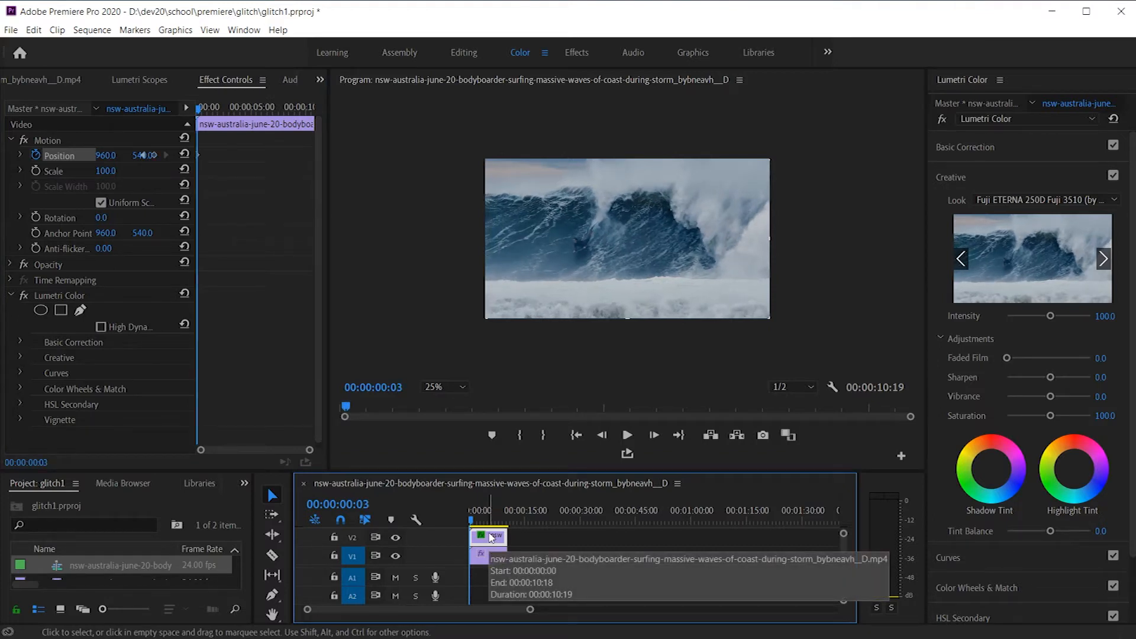
{"action": "left_click", "coordinate": [70, 157]}
{"action": "left_click", "coordinate": [653, 276]}
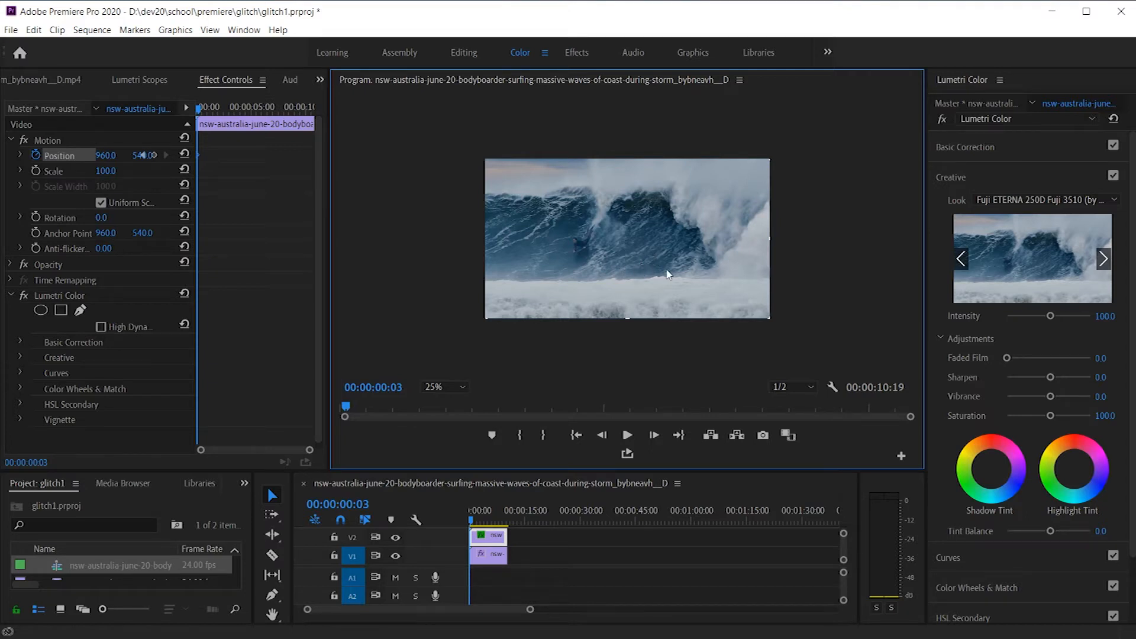
{"action": "left_click", "coordinate": [570, 239]}
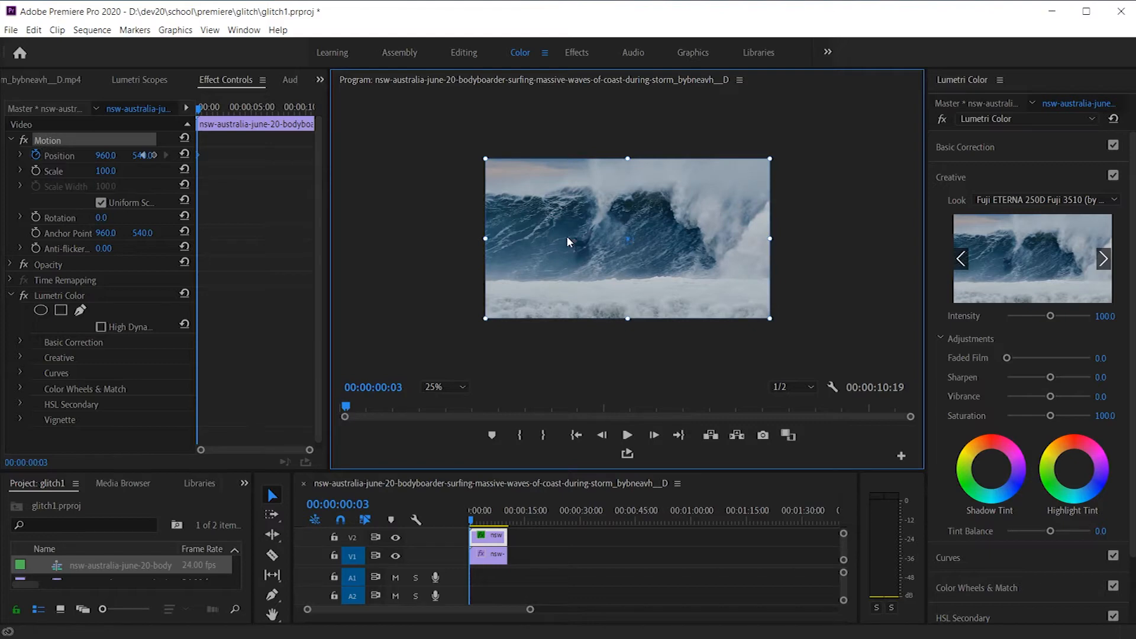
{"action": "left_click_drag", "start_coordinate": [575, 240], "coordinate": [579, 240]}
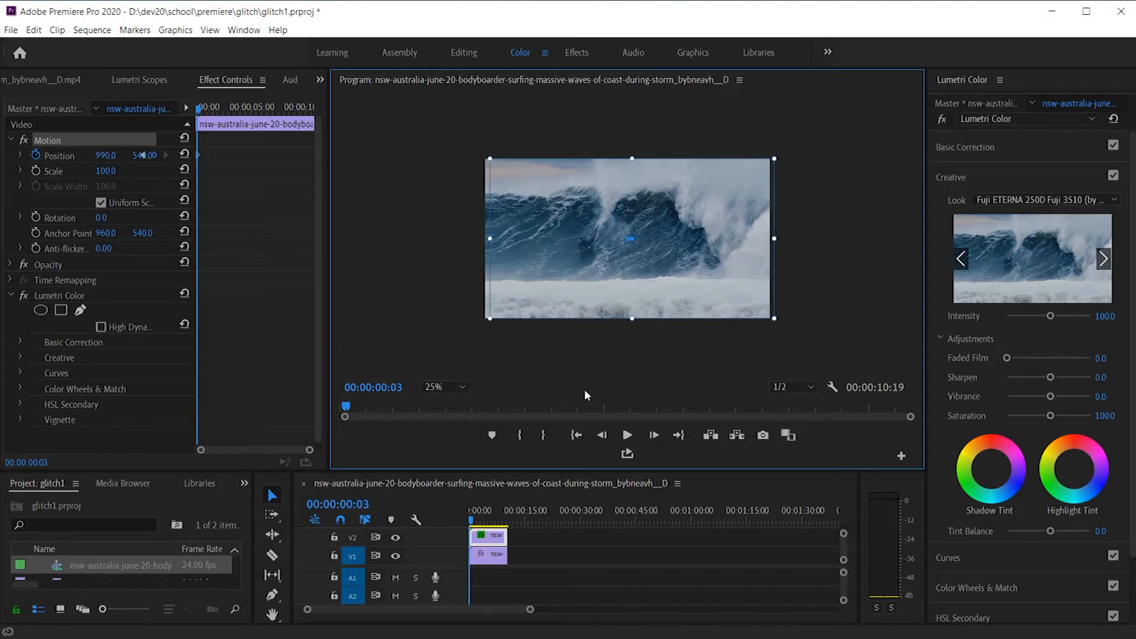
Step: Keyframe the V2 clip's position at 00:00:00:06, nudging it slightly up and left to about X 984
{"action": "left_click", "coordinate": [497, 545]}
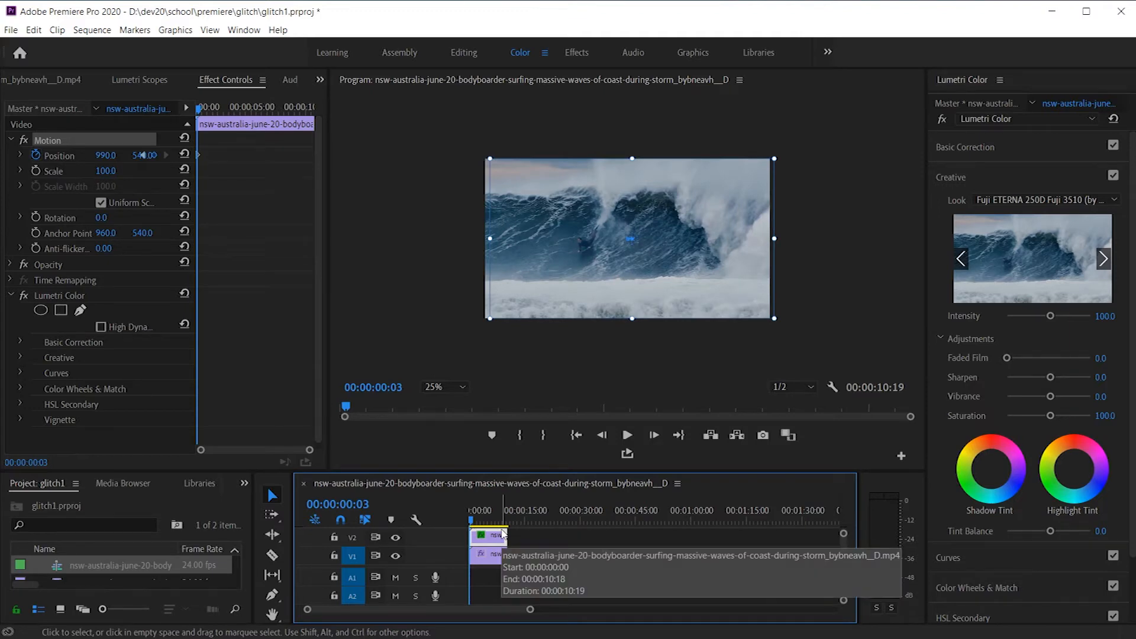
{"action": "key", "text": "Right"}
{"action": "key", "text": "Right"}
{"action": "key", "text": "Right"}
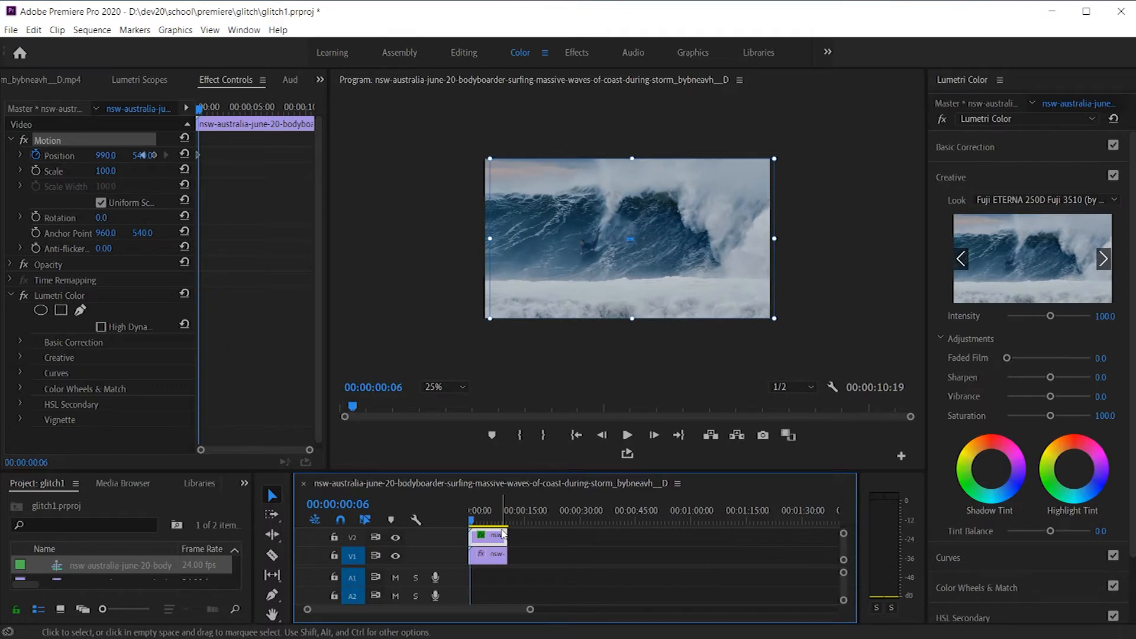
{"action": "left_click", "coordinate": [583, 247]}
{"action": "left_click_drag", "start_coordinate": [582, 248], "coordinate": [581, 241]}
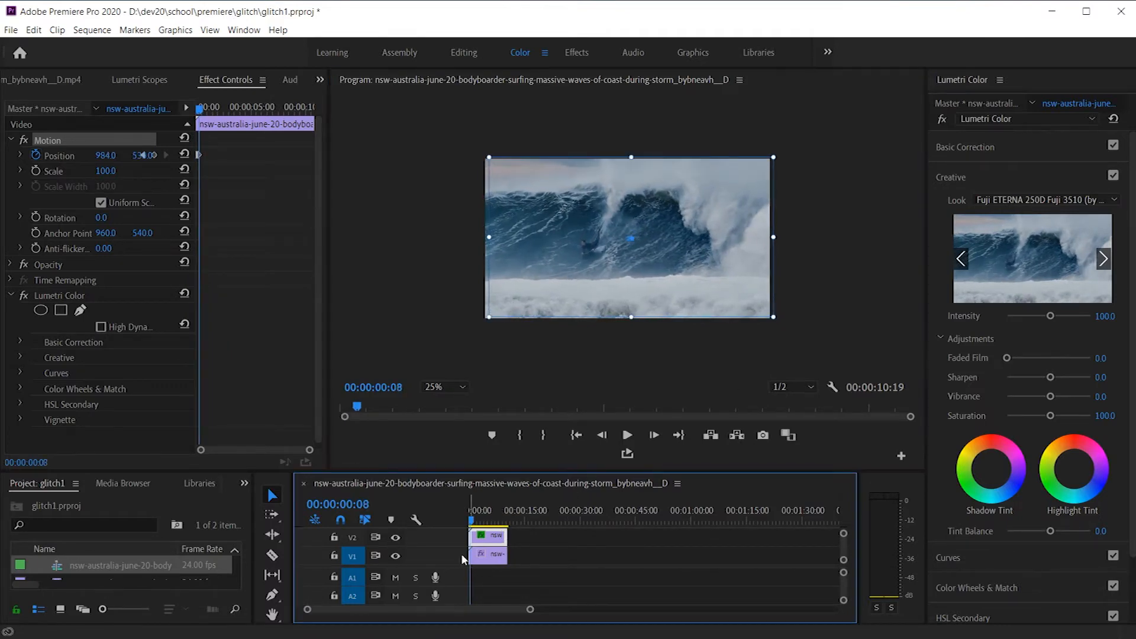
Step: Keyframe the V2 clip's position at 00:00:00:09, nudging it further up and left to about X 974
{"action": "key", "text": "Right"}
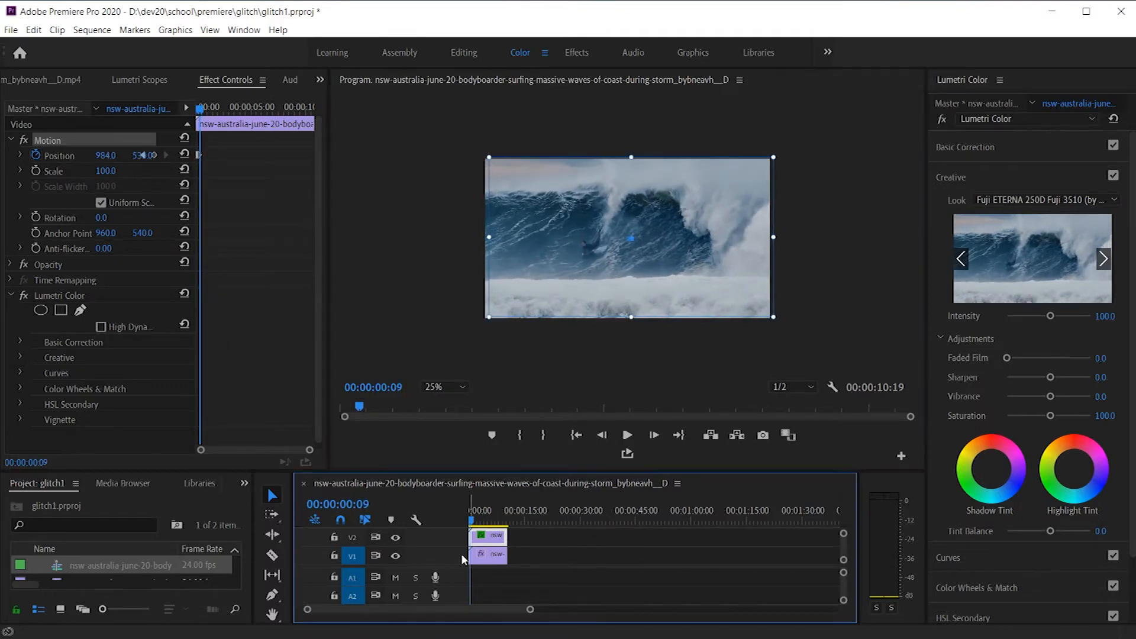
{"action": "left_click", "coordinate": [611, 263]}
{"action": "left_click_drag", "start_coordinate": [611, 262], "coordinate": [609, 258]}
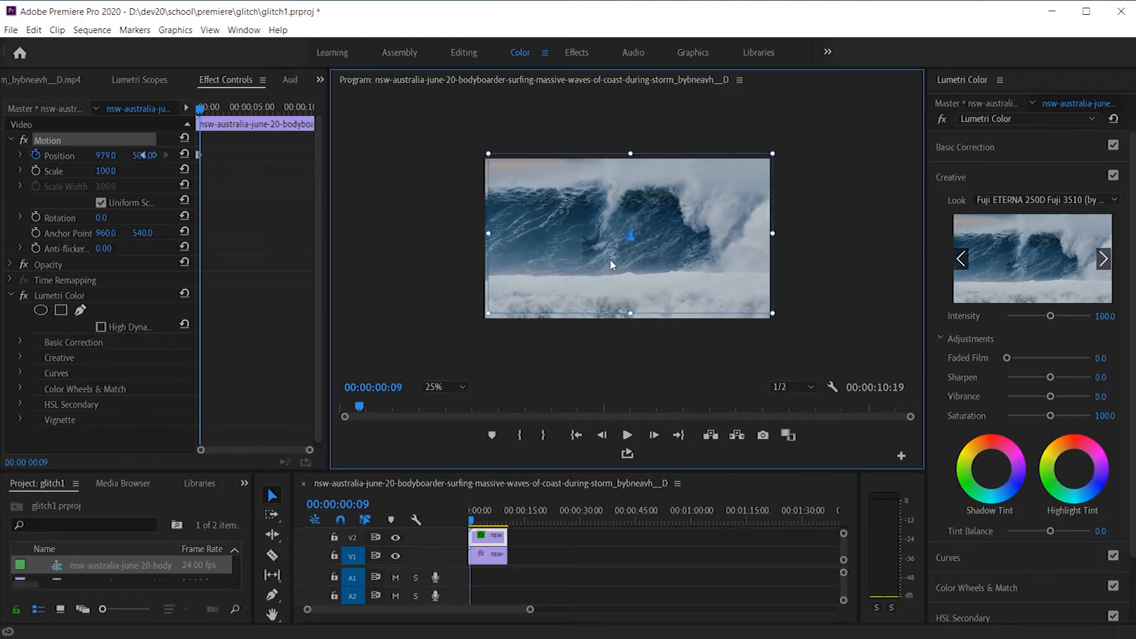
Step: Keyframe the V2 clip's position at 00:00:00:12, moving it down and left to about X 949
{"action": "left_click", "coordinate": [497, 543]}
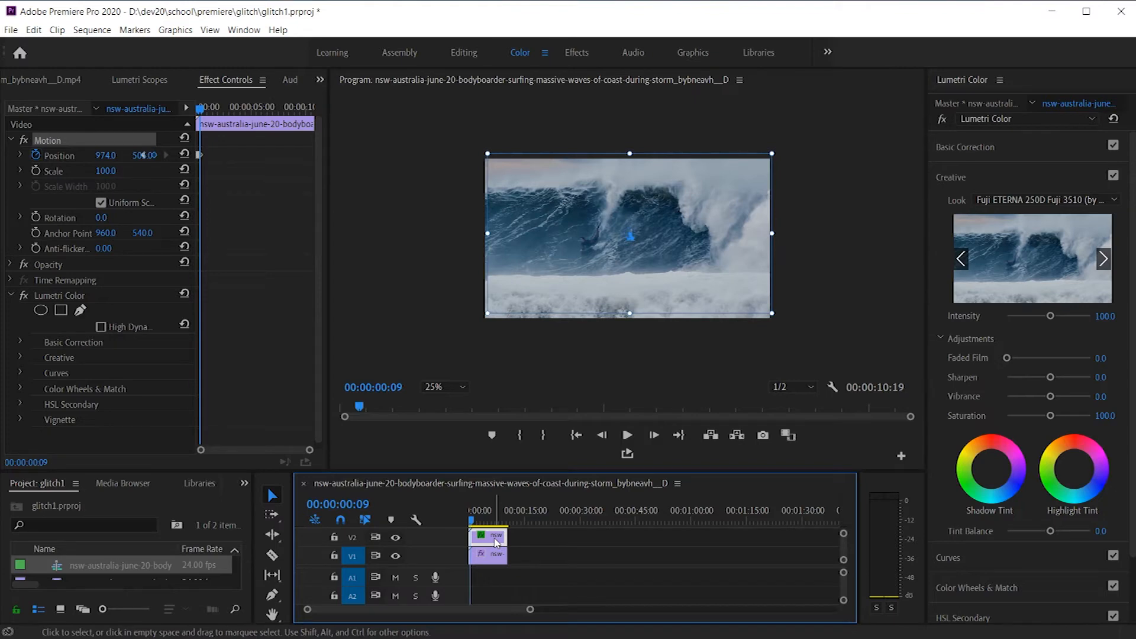
{"action": "key", "text": "Right"}
{"action": "key", "text": "Right"}
{"action": "key", "text": "Right"}
{"action": "left_click_drag", "start_coordinate": [576, 235], "coordinate": [573, 243]}
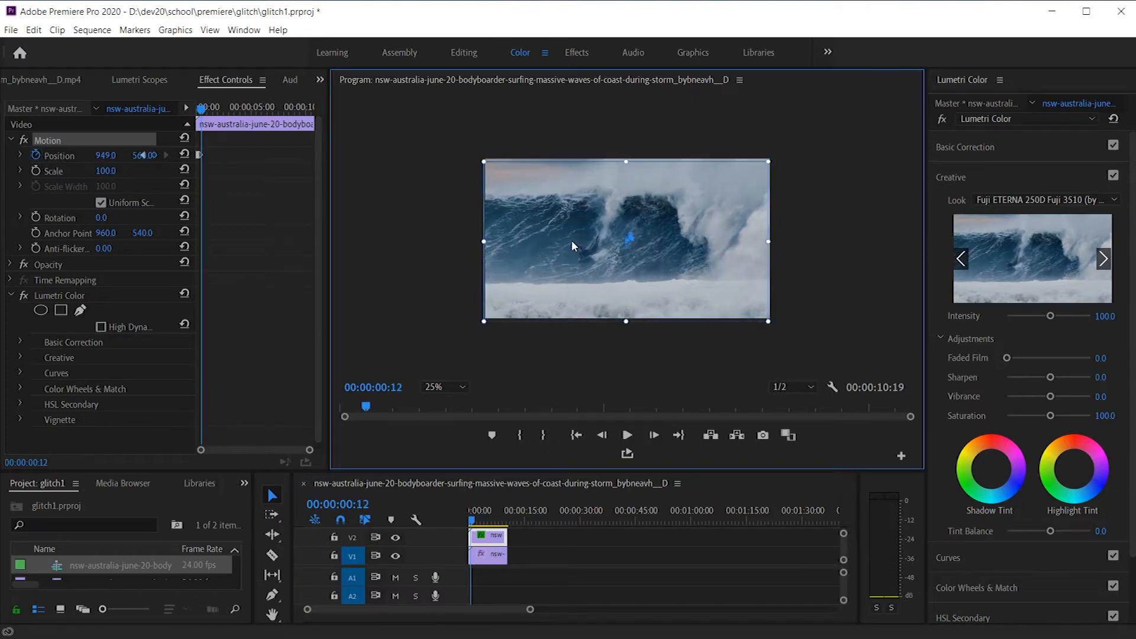
Step: Keyframe the V2 clip's position at 00:00:00:15, moving it up and left to about X 934
{"action": "left_click", "coordinate": [485, 542]}
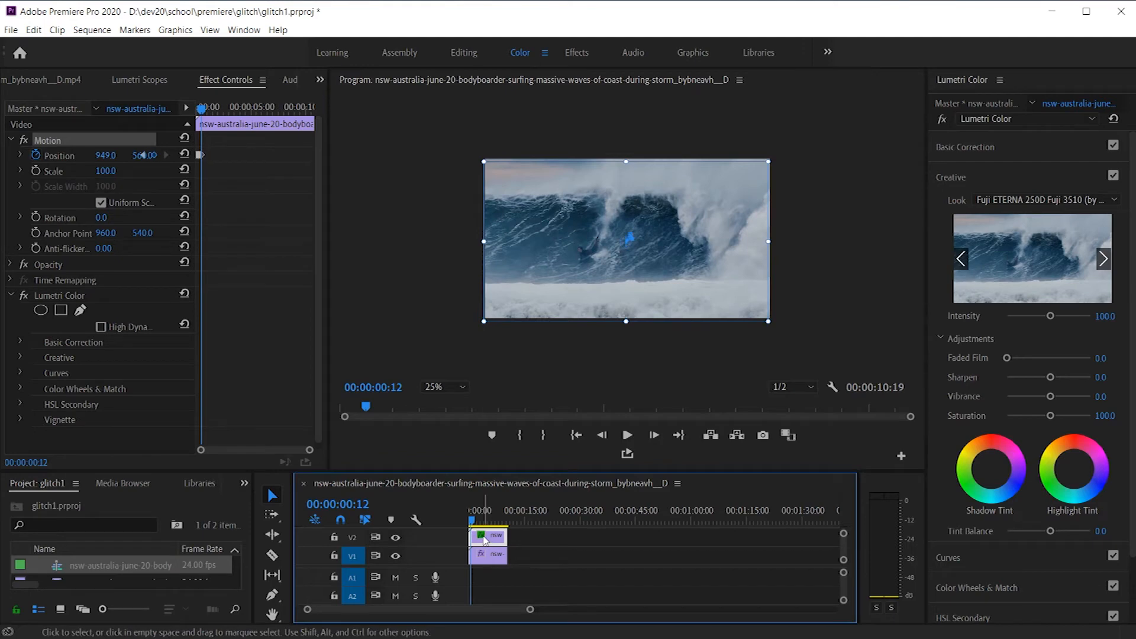
{"action": "key", "text": "Right"}
{"action": "key", "text": "Right"}
{"action": "key", "text": "Right"}
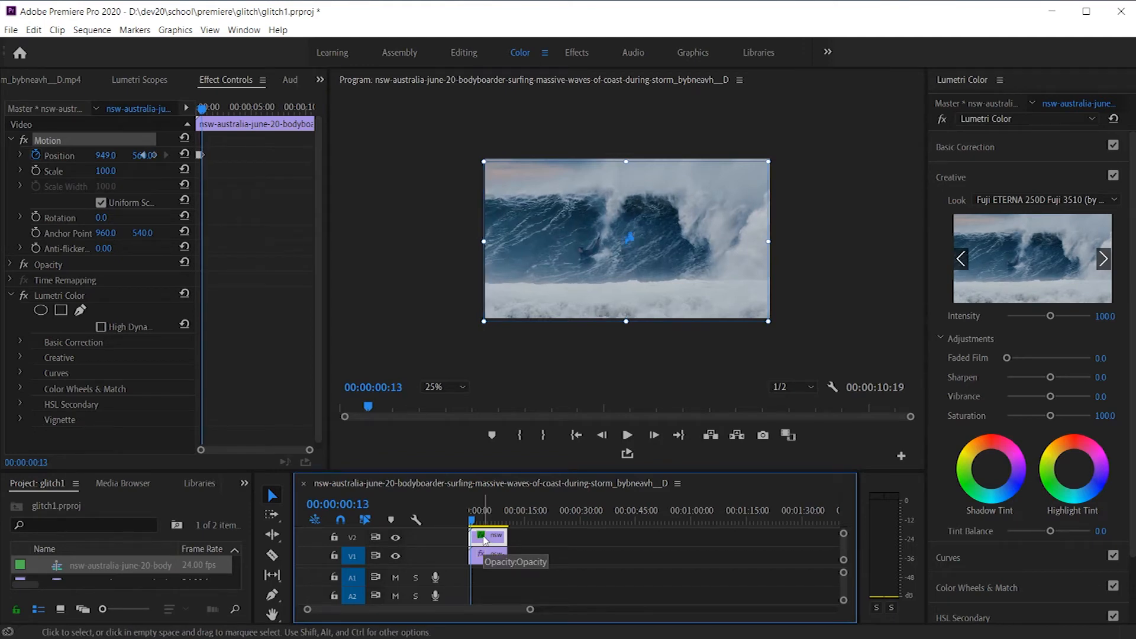
{"action": "left_click_drag", "start_coordinate": [601, 299], "coordinate": [598, 293]}
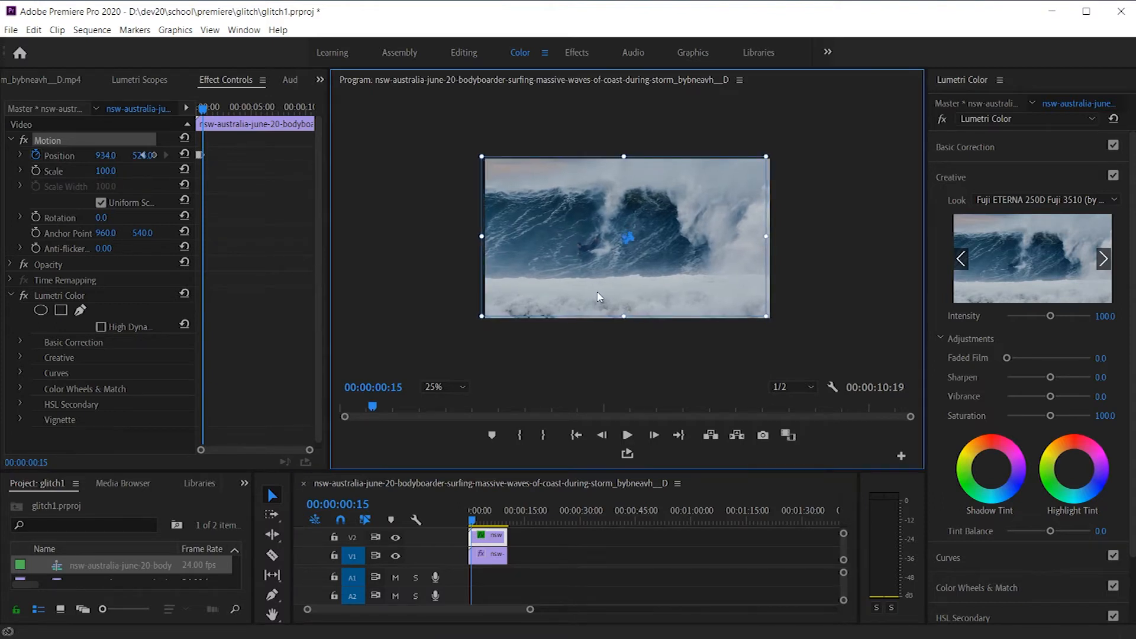
Step: Keyframe the V2 clip's position three frames after 00:00:00:15, shifting it slightly to the right
{"action": "left_click", "coordinate": [490, 537]}
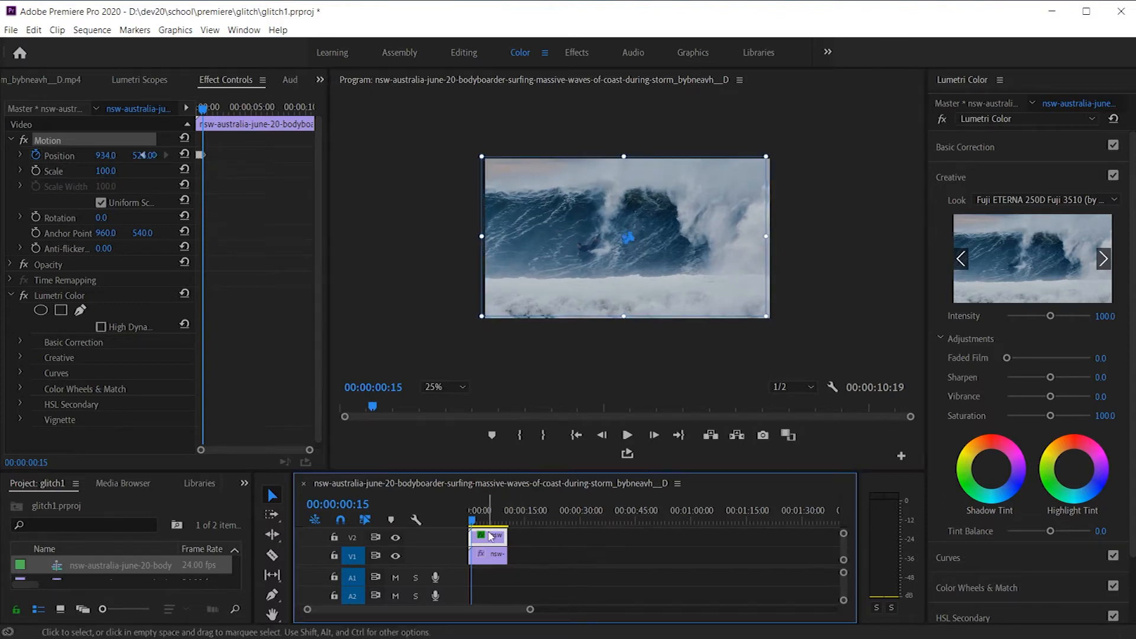
{"action": "key", "text": "Right"}
{"action": "key", "text": "Right"}
{"action": "key", "text": "Right"}
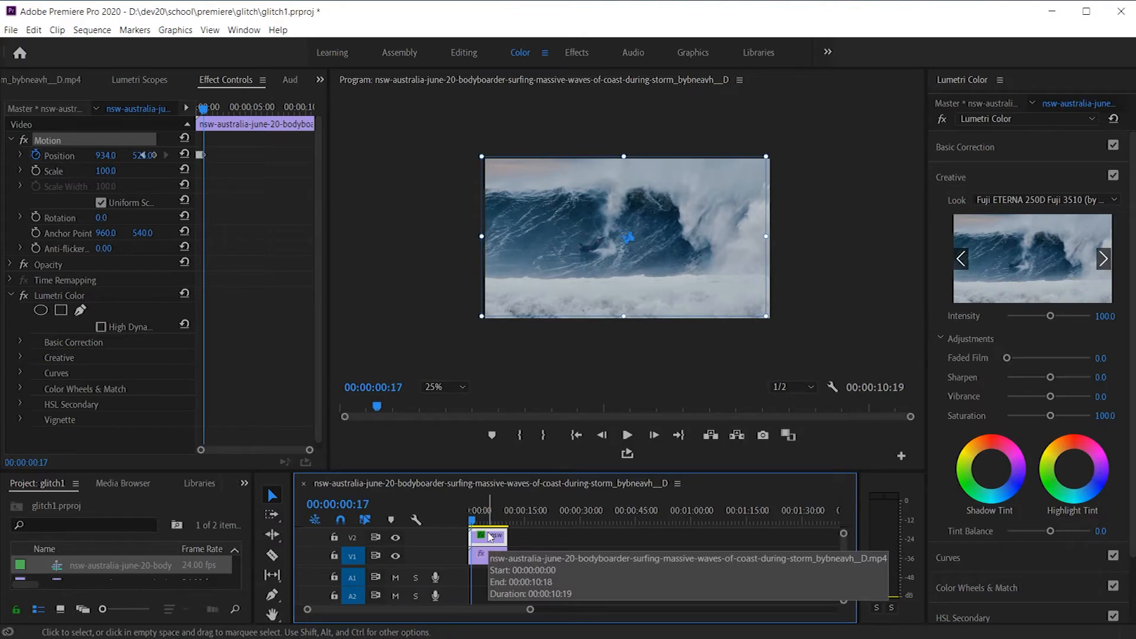
{"action": "left_click_drag", "start_coordinate": [570, 248], "coordinate": [577, 250]}
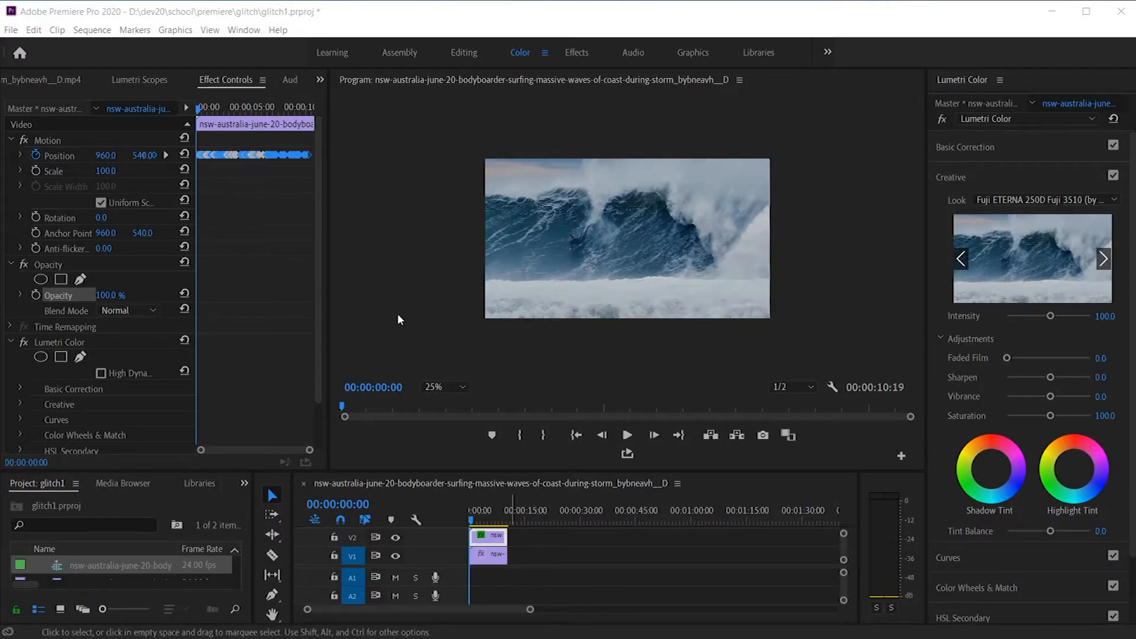
Step: Play the sequence from the start to preview the V2 clip's position shake
{"action": "left_click", "coordinate": [210, 164]}
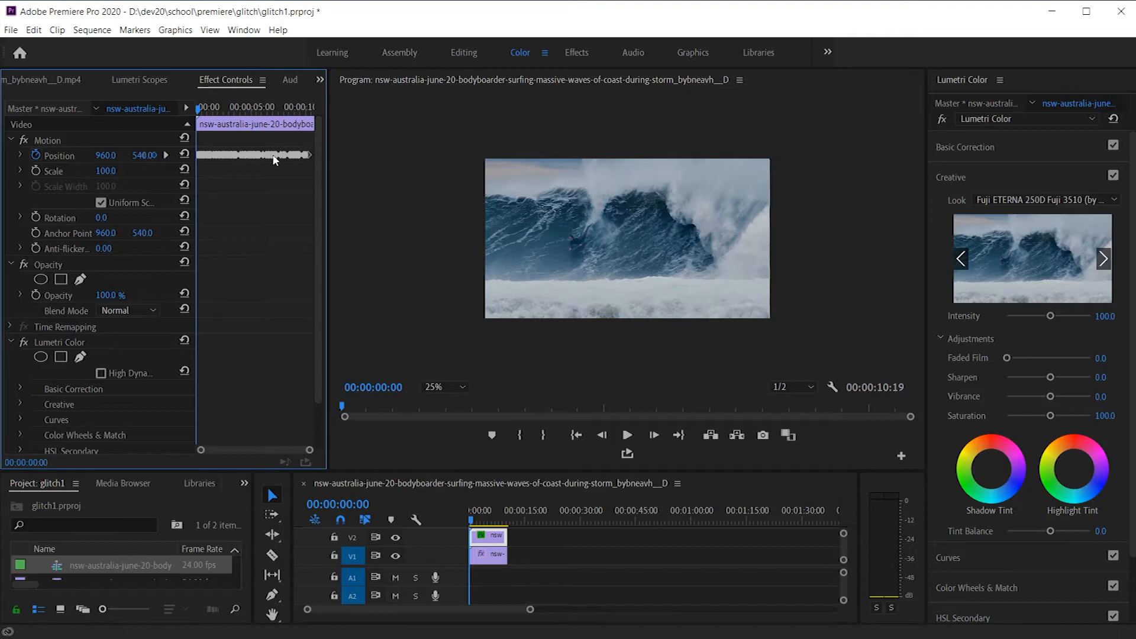
{"action": "key", "text": "space"}
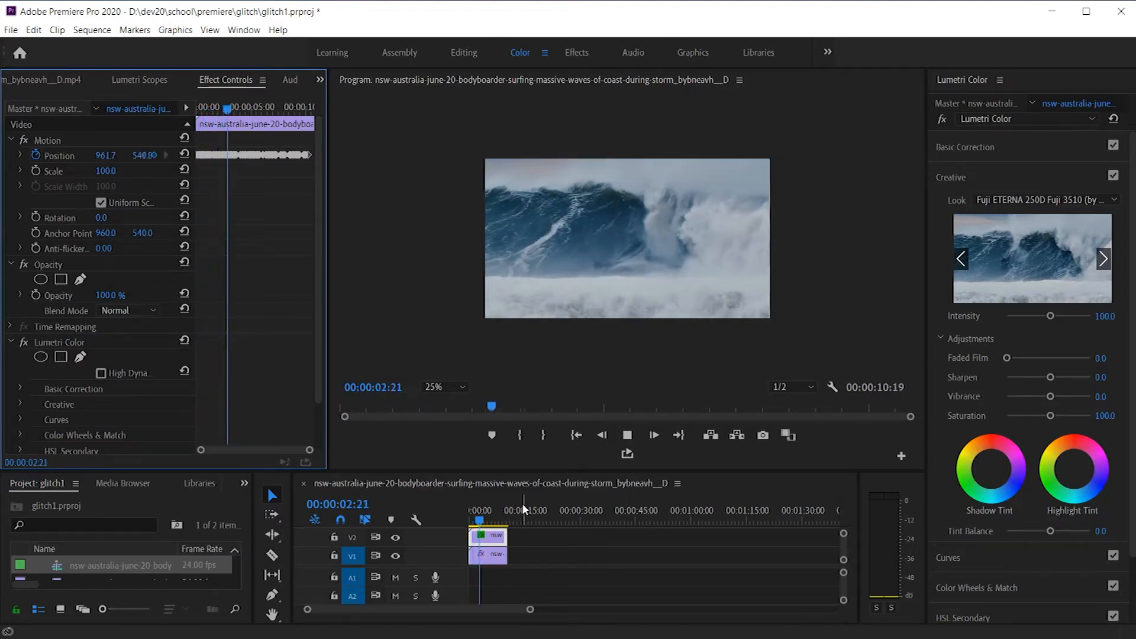
{"action": "key", "text": "space"}
Step: Compare playback with the V2 track hidden and shown, starting each time from the sequence's beginning
{"action": "left_click", "coordinate": [395, 538]}
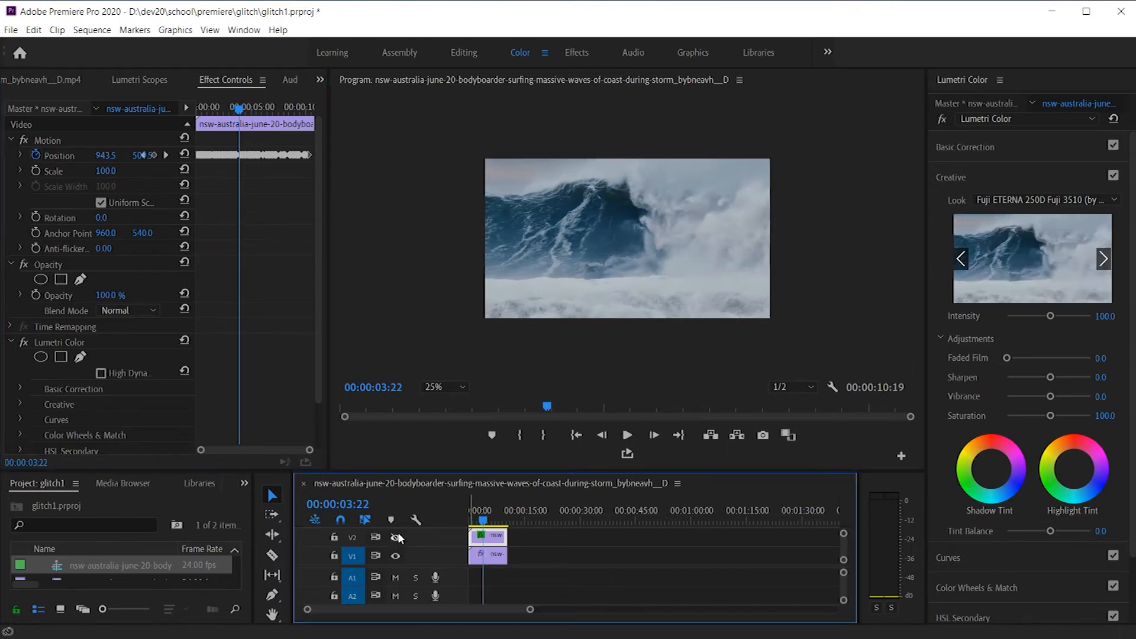
{"action": "left_click_drag", "start_coordinate": [489, 511], "coordinate": [434, 518]}
{"action": "key", "text": "space"}
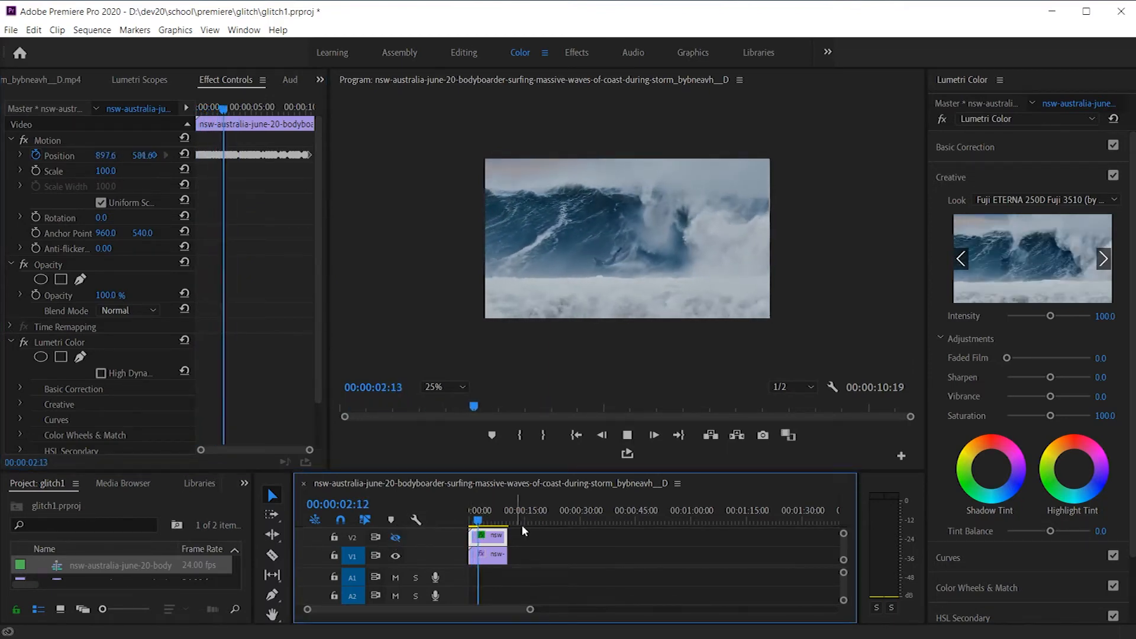
{"action": "left_click_drag", "start_coordinate": [488, 516], "coordinate": [456, 517]}
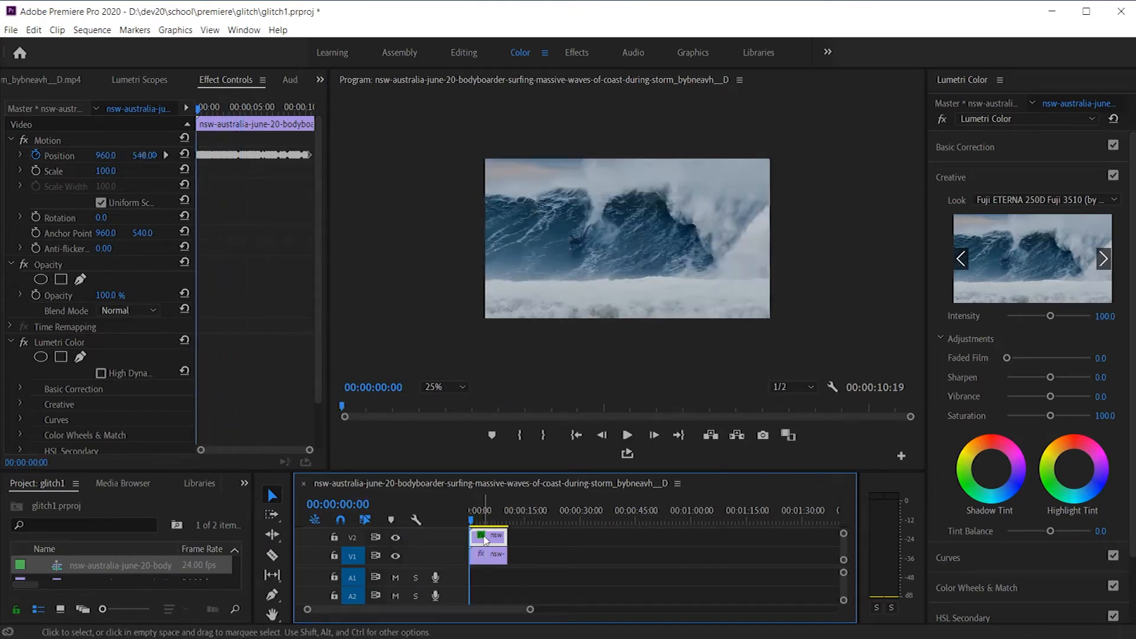
{"action": "key", "text": "space"}
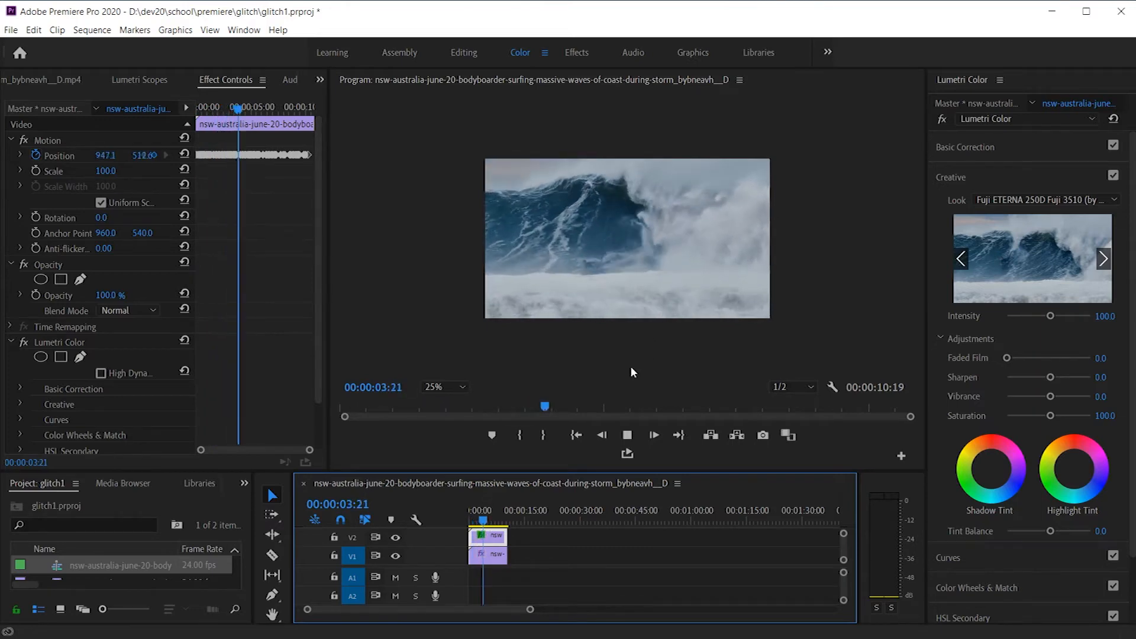
{"action": "mouse_move", "coordinate": [485, 519]}
{"action": "left_mouse_down"}
{"action": "mouse_move", "coordinate": [513, 517]}
{"action": "mouse_move", "coordinate": [487, 518]}
{"action": "left_mouse_up"}
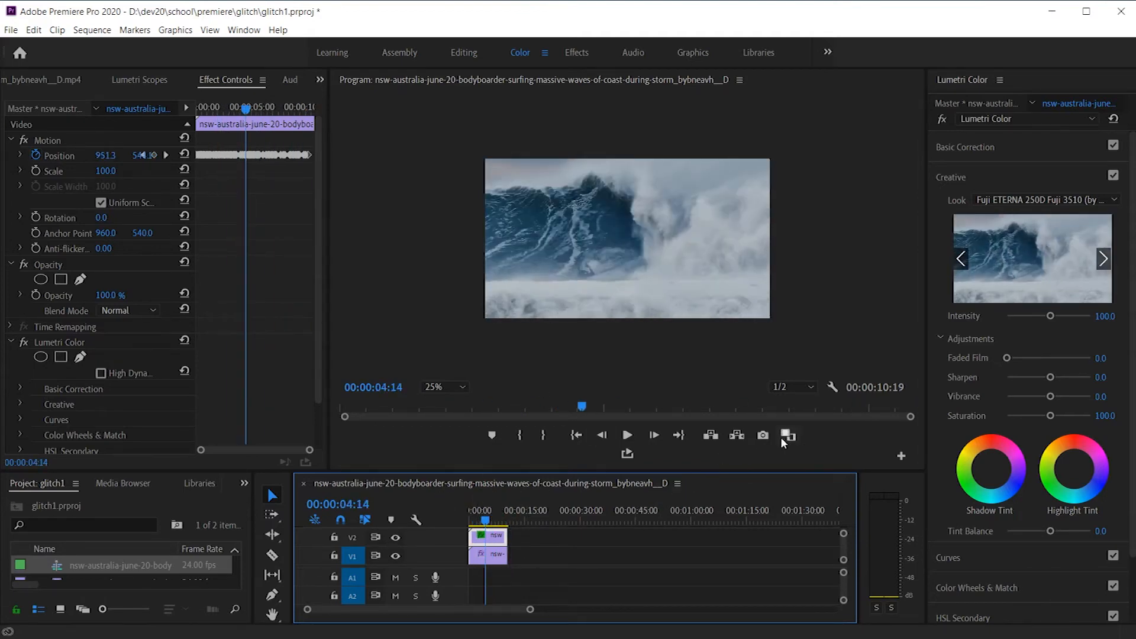
{"action": "left_click", "coordinate": [900, 456]}
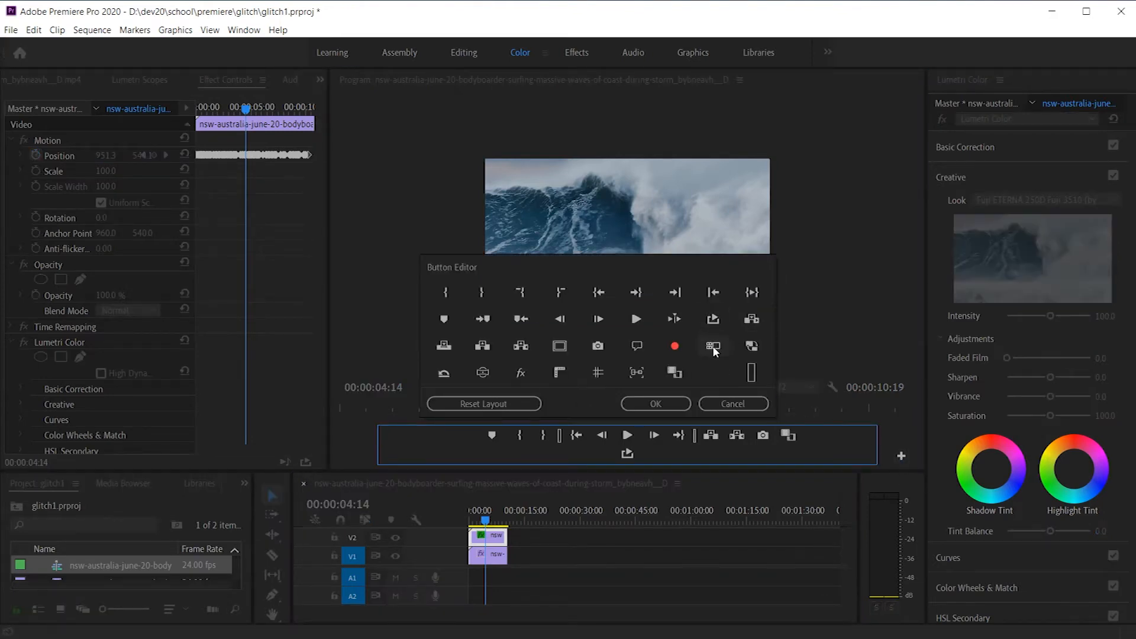
{"action": "left_click_drag", "start_coordinate": [776, 466], "coordinate": [686, 368]}
{"action": "left_click", "coordinate": [721, 403]}
Step: Turn on loop playback and mark the sequence's In point at 00:00:00:00 and Out point at 00:00:09:19
{"action": "left_click", "coordinate": [626, 459]}
{"action": "left_click_drag", "start_coordinate": [485, 518], "coordinate": [460, 517]}
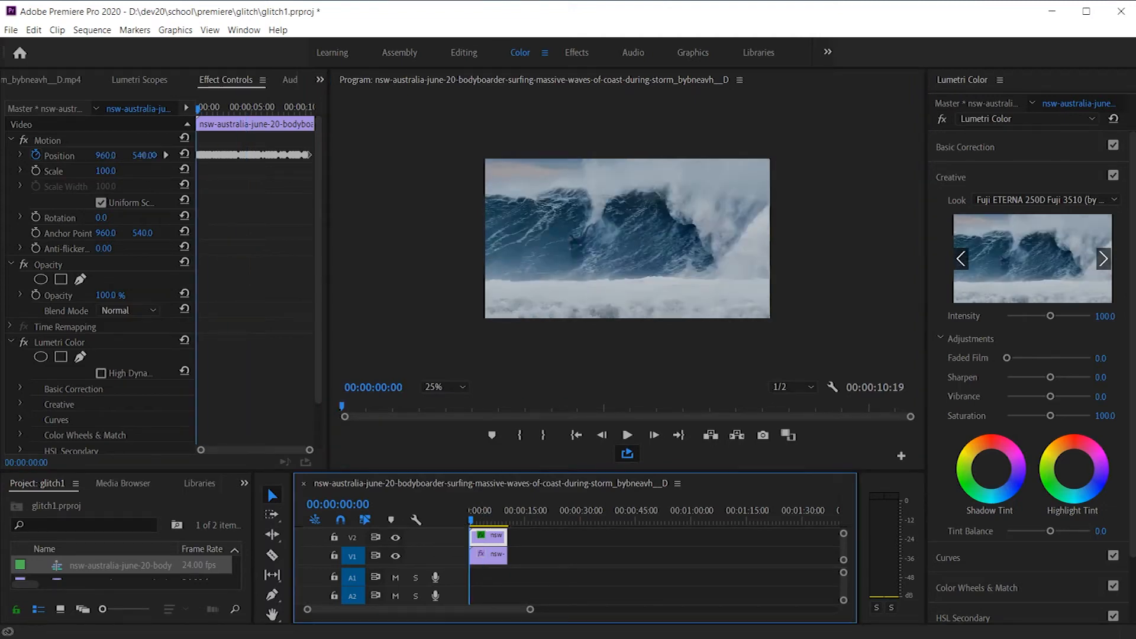
{"action": "key", "text": "i"}
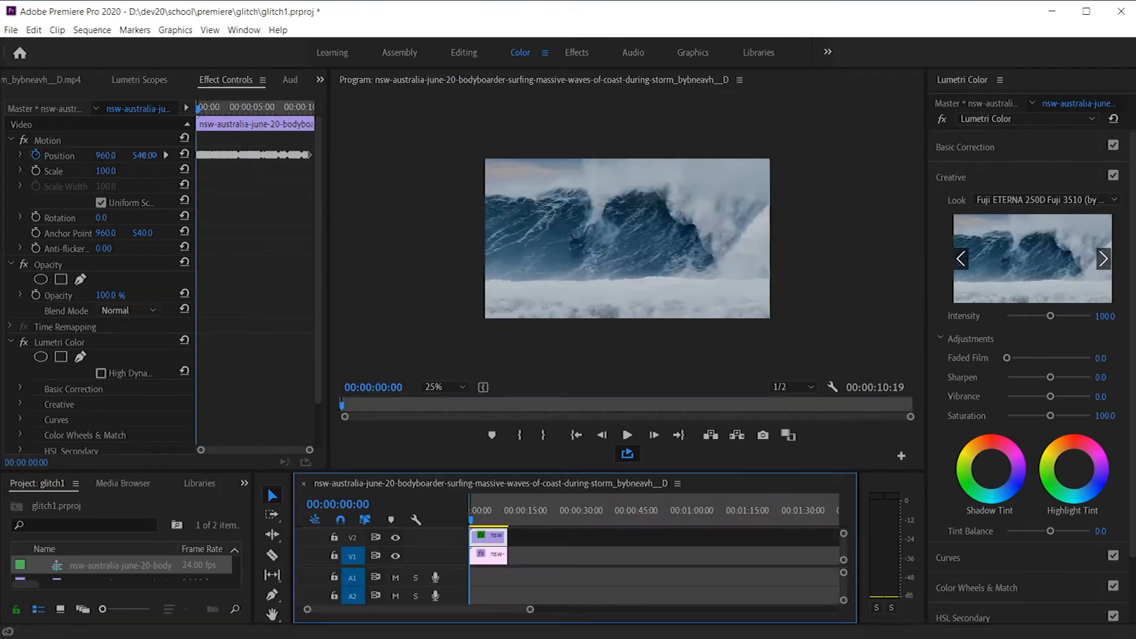
{"action": "left_click_drag", "start_coordinate": [471, 521], "coordinate": [506, 521]}
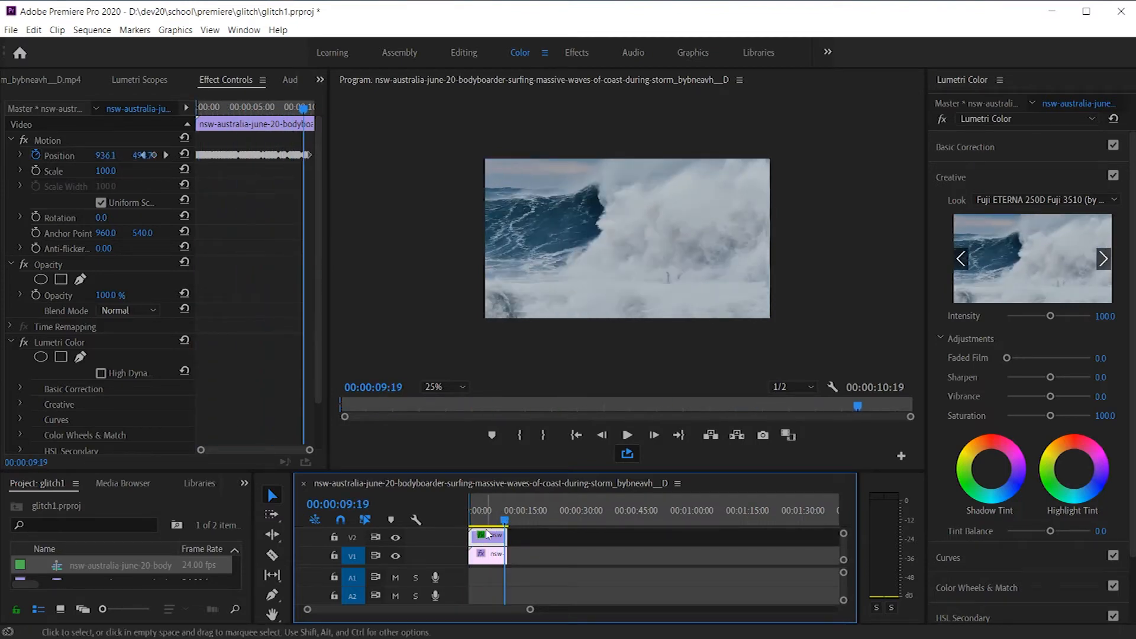
{"action": "key", "text": "o"}
Step: Play the marked range from the start to check the loop
{"action": "left_click_drag", "start_coordinate": [505, 519], "coordinate": [473, 522]}
{"action": "key", "text": "space"}
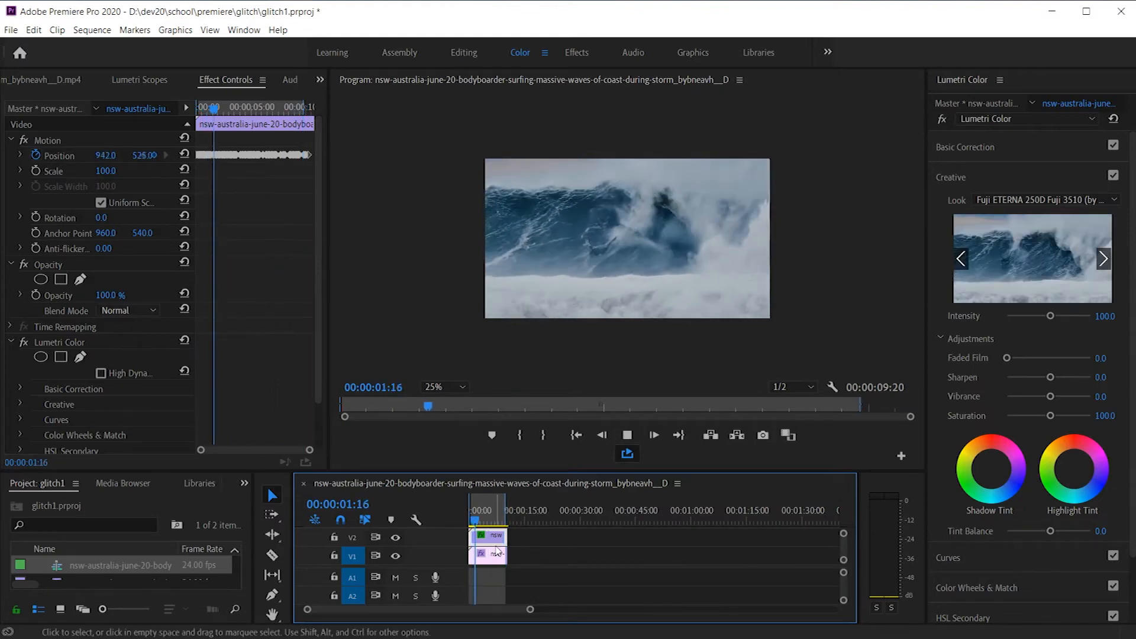
{"action": "key", "text": "space"}
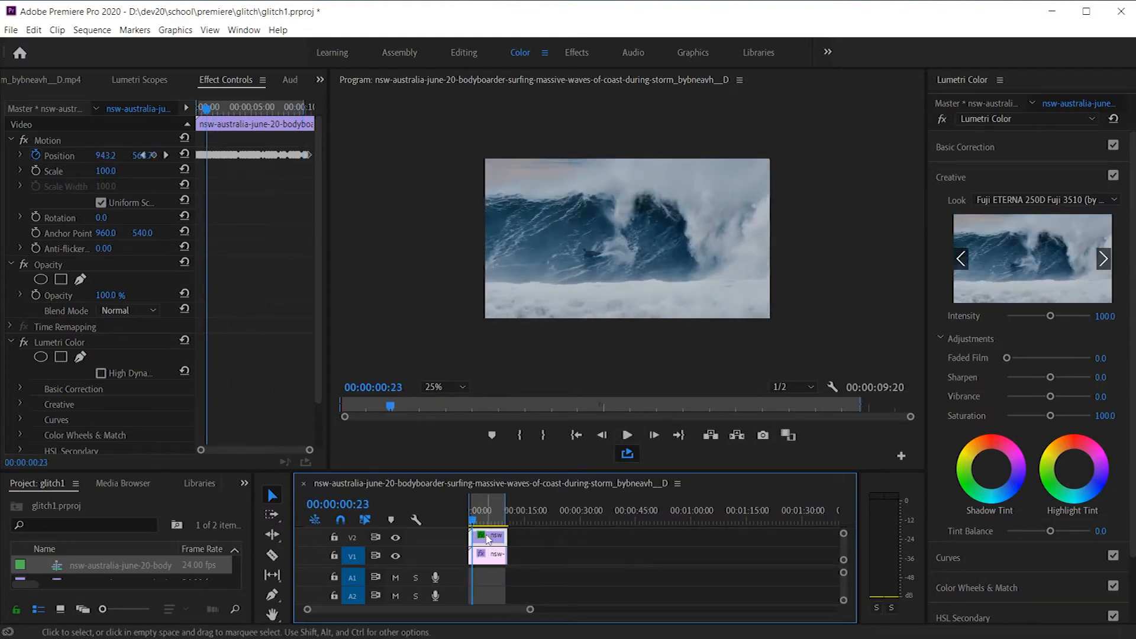
{"action": "left_click", "coordinate": [540, 556]}
Step: Lower the V2 clip's opacity to 65%
{"action": "left_click", "coordinate": [490, 537]}
{"action": "key", "text": "space"}
{"action": "key", "text": "space"}
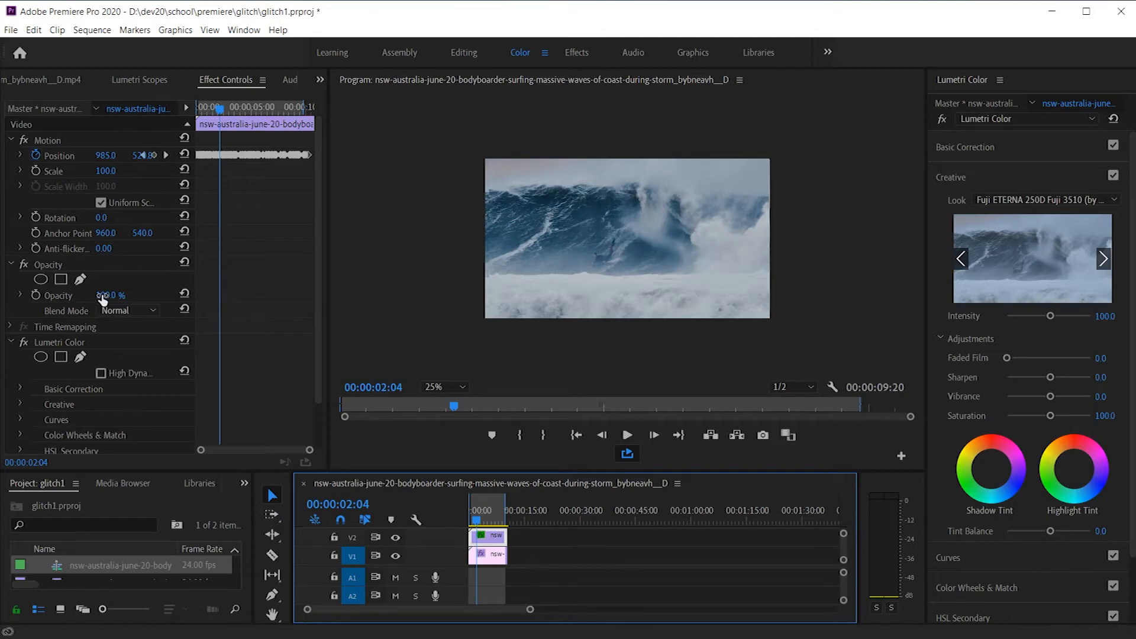
{"action": "left_click_drag", "start_coordinate": [107, 302], "coordinate": [89, 301]}
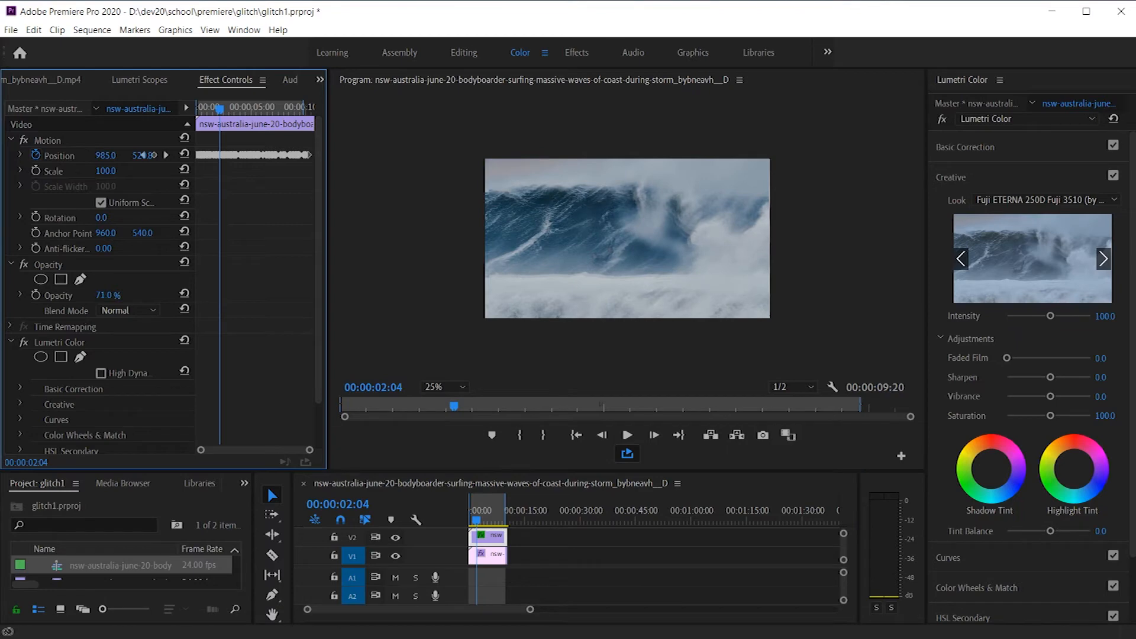
{"action": "left_click_drag", "start_coordinate": [102, 295], "coordinate": [89, 295]}
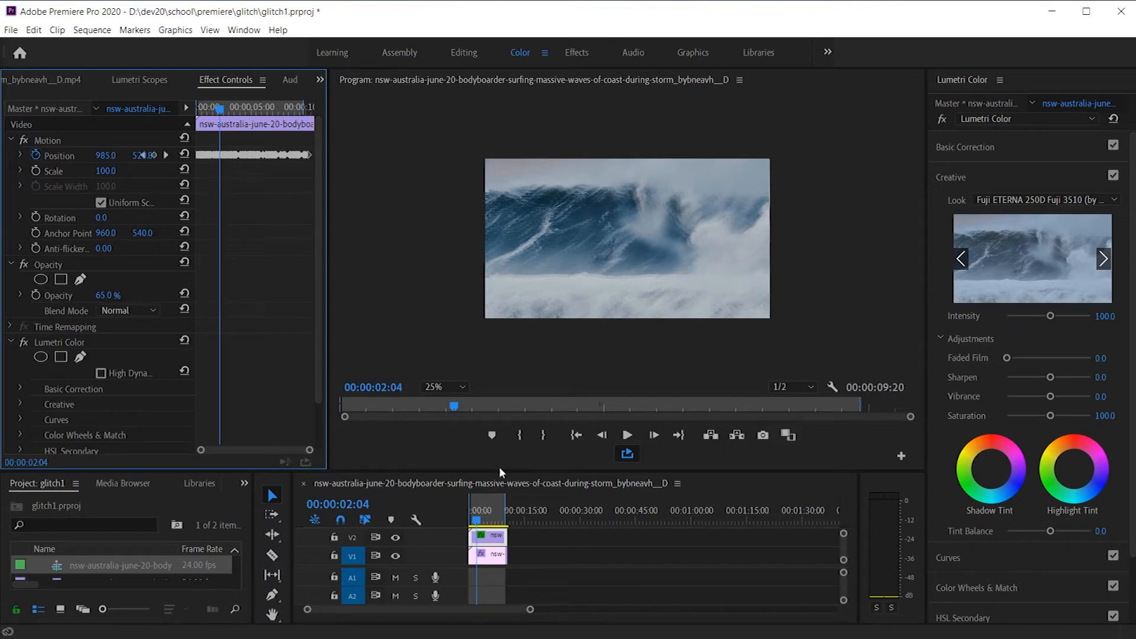
Step: Replay the marked range to check the semi-transparent shaky copy over the original clip
{"action": "left_click", "coordinate": [472, 522]}
{"action": "key", "text": "space"}
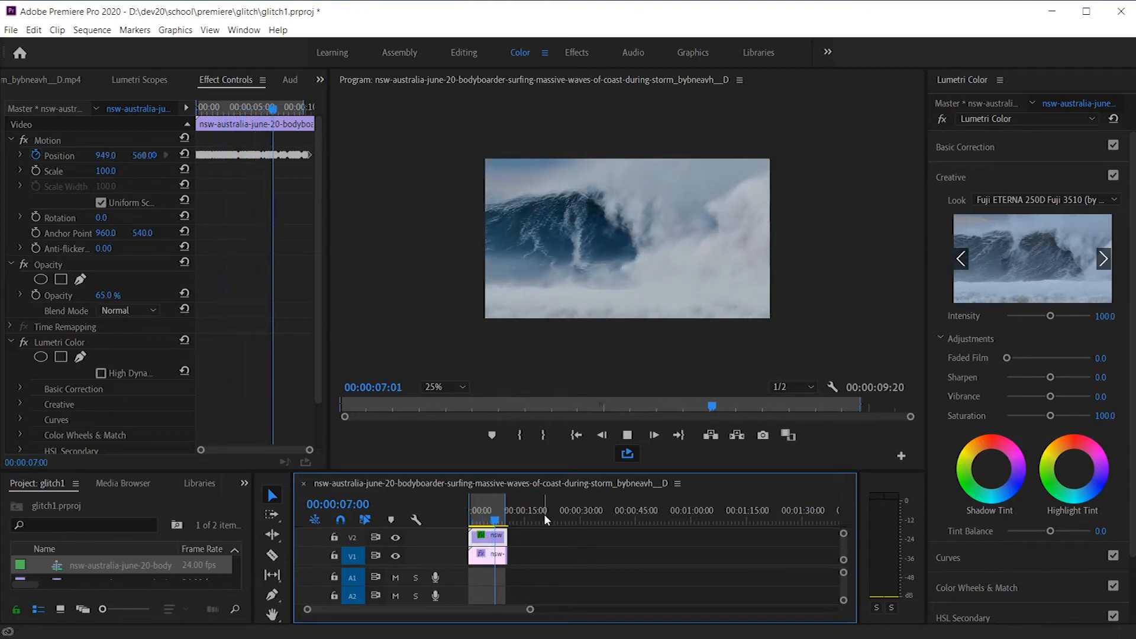
{"action": "key", "text": "space"}
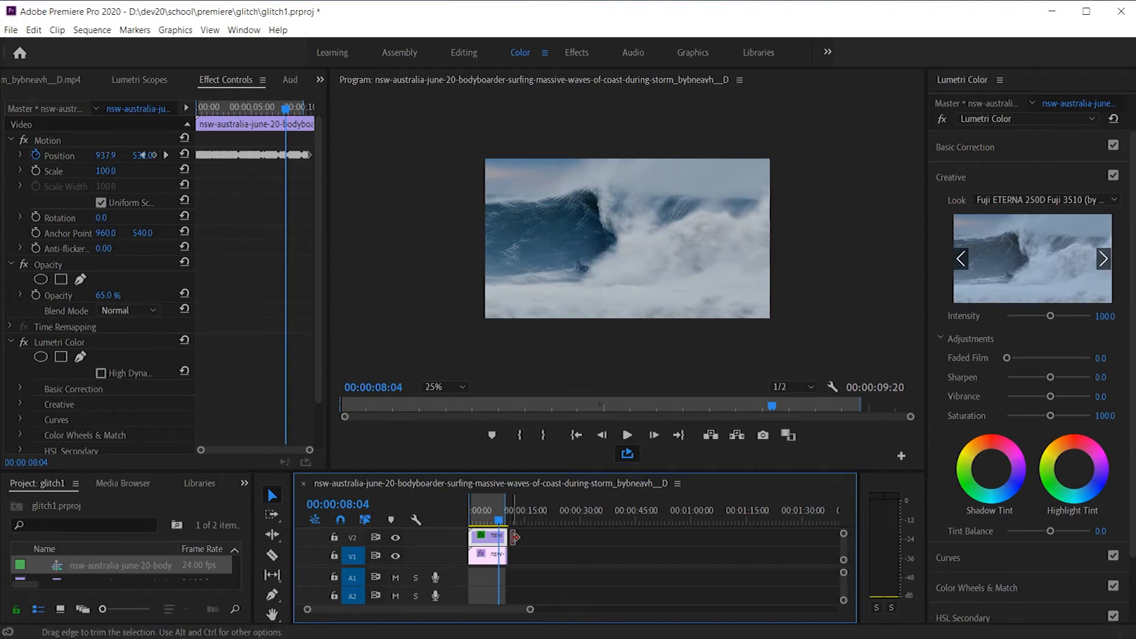
Step: Duplicate the V1 wave clip onto a new V3 track, aligned with the start of the sequence
{"action": "left_click", "coordinate": [489, 556]}
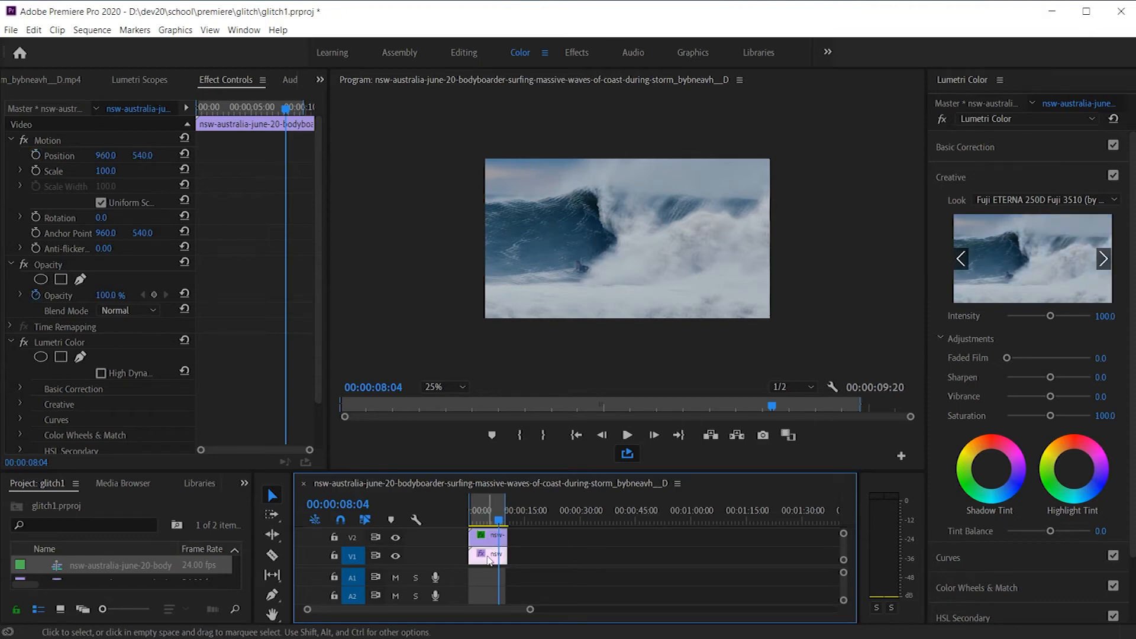
{"action": "left_click_drag", "start_coordinate": [488, 566], "coordinate": [489, 588]}
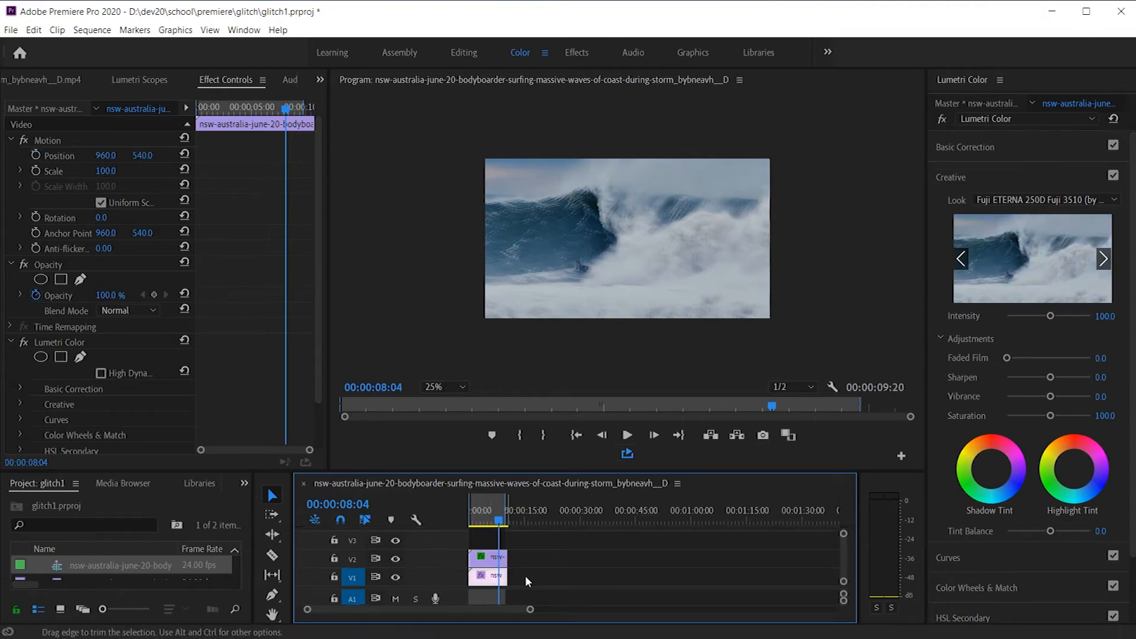
{"action": "left_click", "coordinate": [525, 579]}
{"action": "left_click", "coordinate": [493, 577]}
{"action": "left_click_drag", "start_coordinate": [495, 583], "coordinate": [465, 527]}
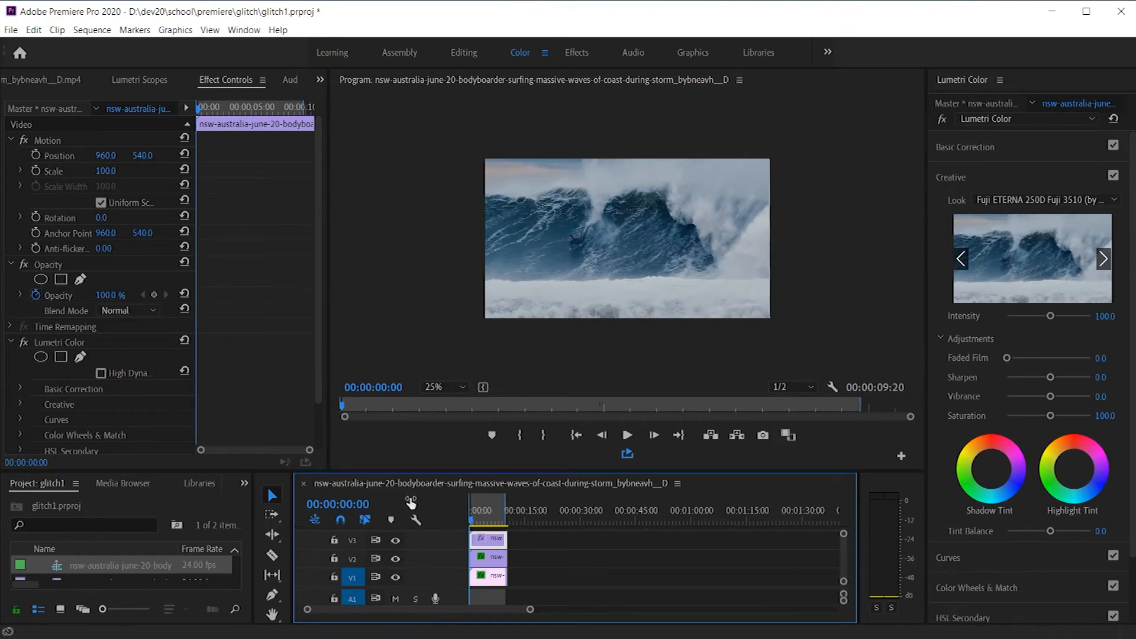
Step: Keyframe the V3 clip's scale at 100 at 00:00:00:00 and 134 at 00:00:00:10
{"action": "left_click", "coordinate": [37, 170]}
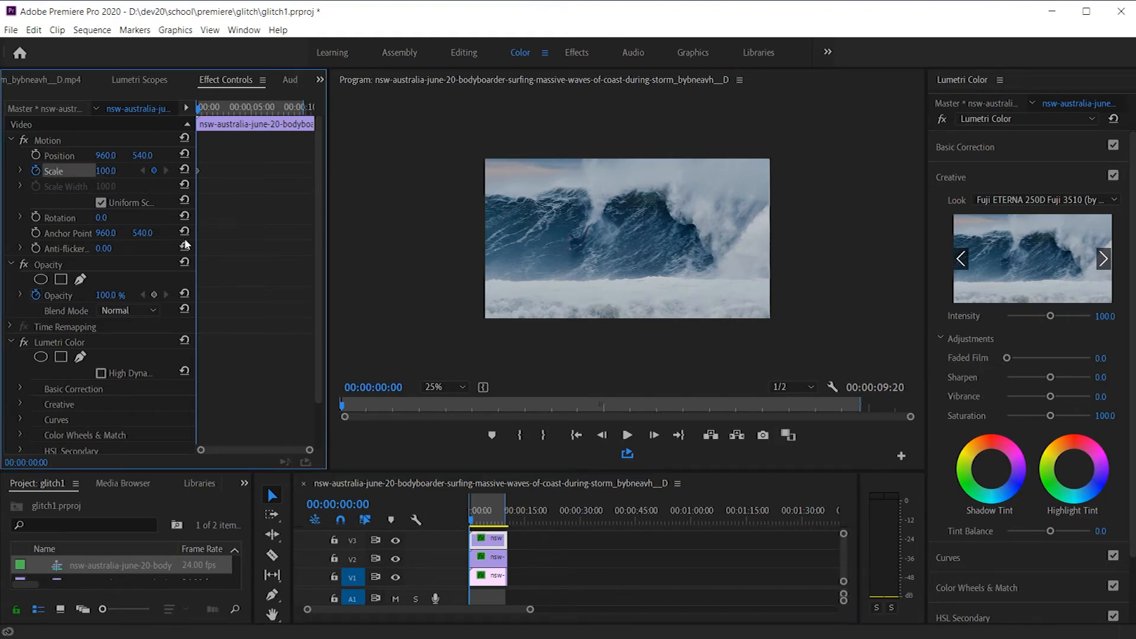
{"action": "left_click", "coordinate": [470, 526]}
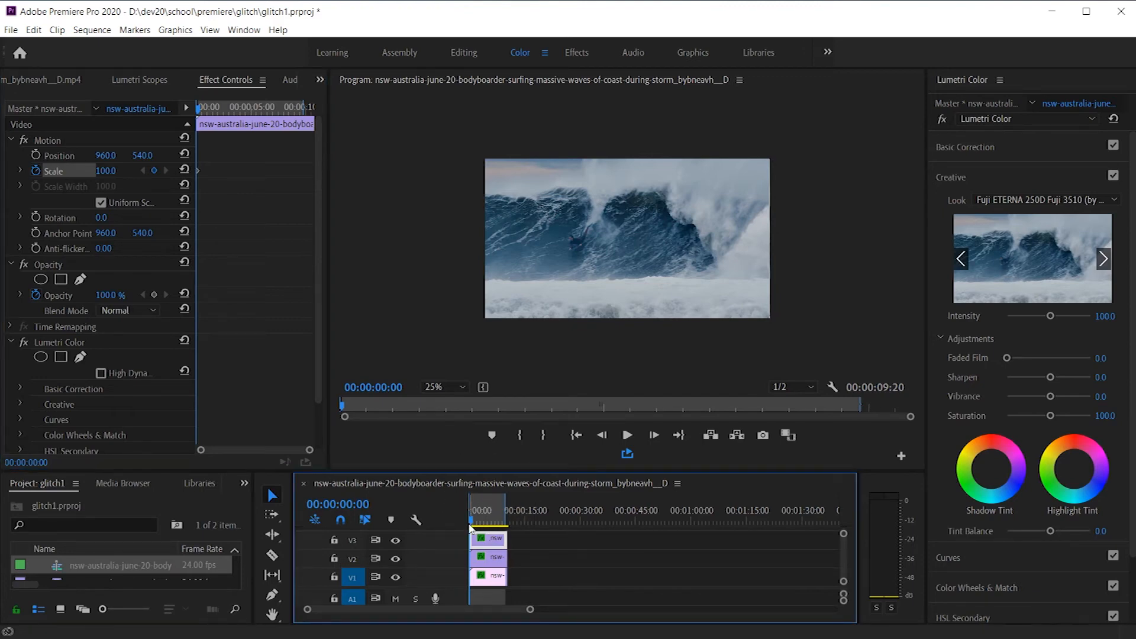
{"action": "key", "text": "space"}
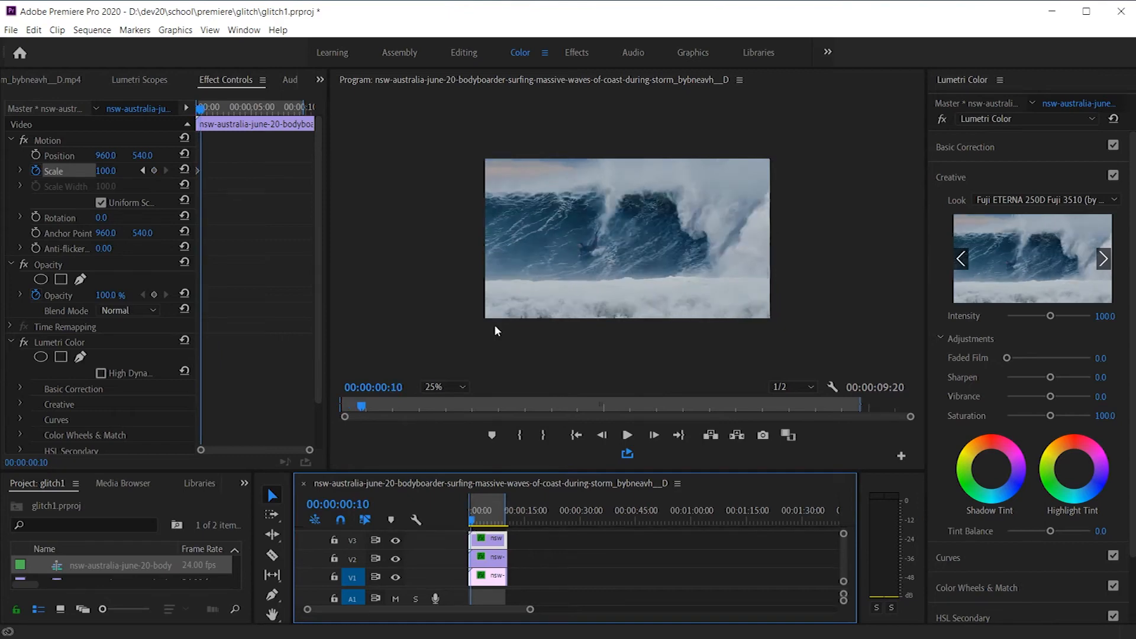
{"action": "mouse_move", "coordinate": [99, 171]}
{"action": "left_mouse_down"}
{"action": "mouse_move", "coordinate": [129, 171]}
{"action": "mouse_move", "coordinate": [119, 171]}
{"action": "left_mouse_up"}
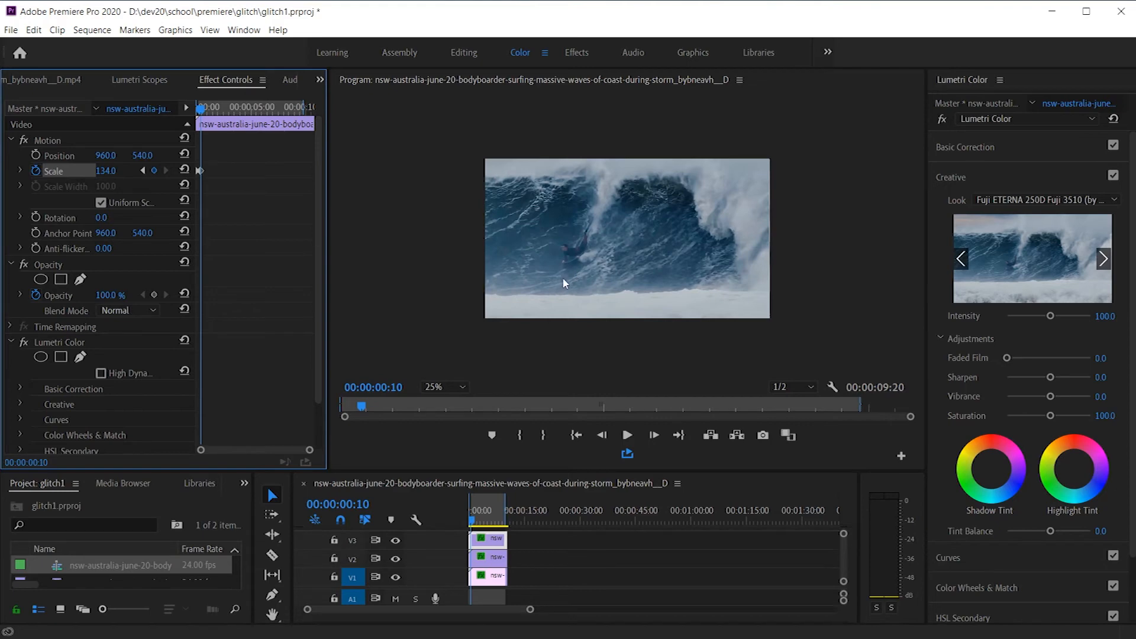
Step: Keyframe the V3 clip's position at 960, 540 at 00:00:00:00 and 1110, 500 at 00:00:00:10, following the surfer
{"action": "left_click_drag", "start_coordinate": [472, 522], "coordinate": [443, 515]}
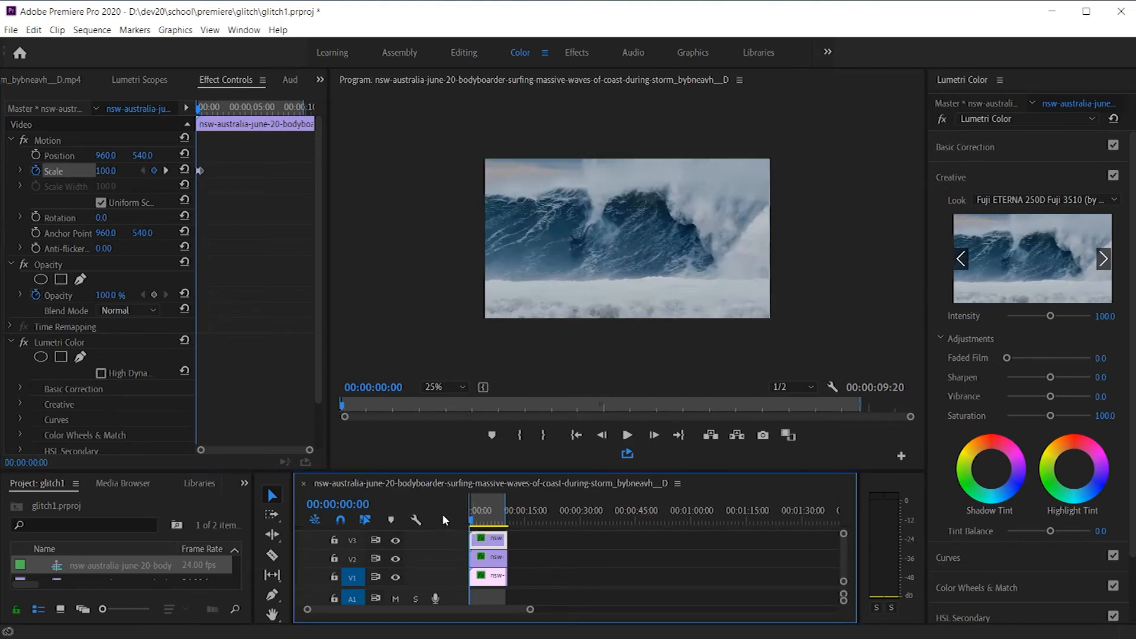
{"action": "left_click", "coordinate": [36, 155]}
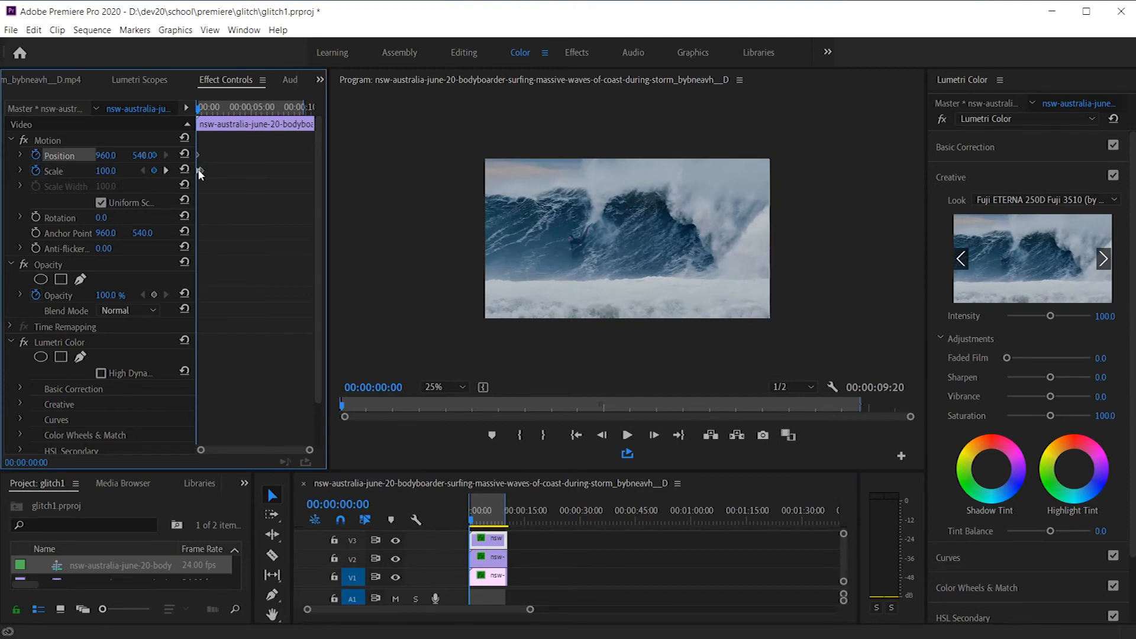
{"action": "left_click", "coordinate": [168, 171]}
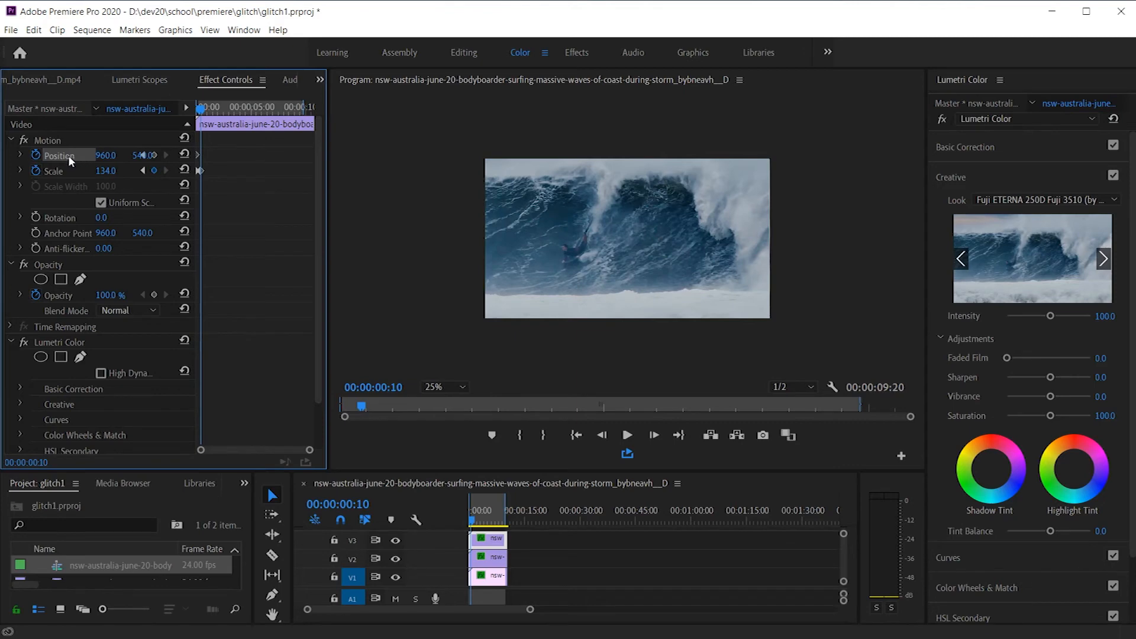
{"action": "left_click", "coordinate": [554, 240]}
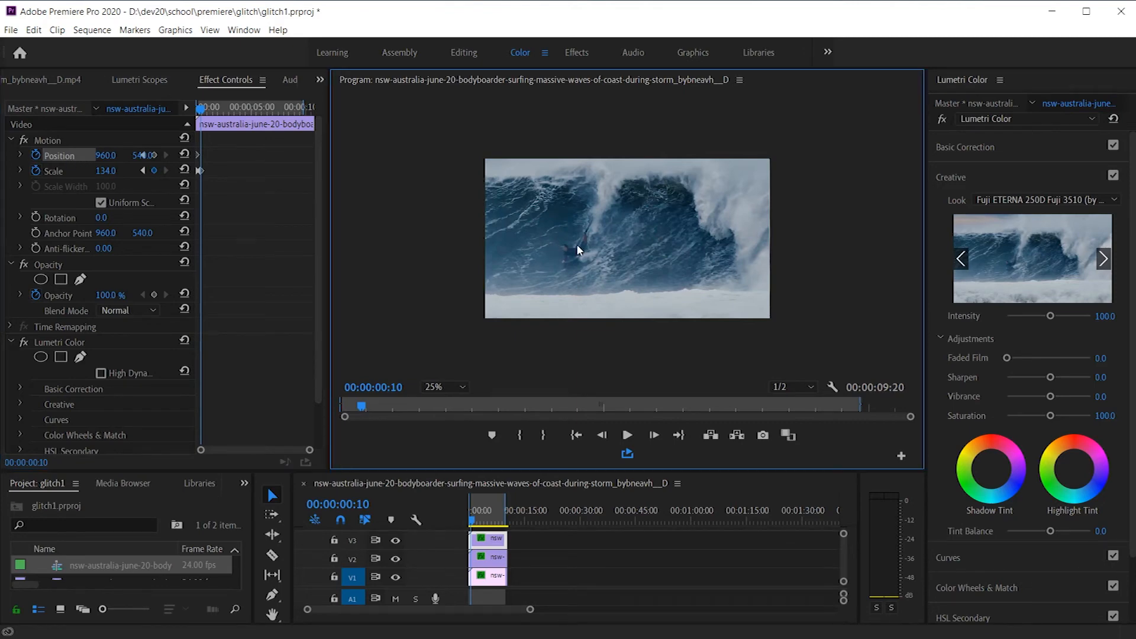
{"action": "left_click", "coordinate": [577, 246]}
{"action": "left_click_drag", "start_coordinate": [590, 247], "coordinate": [612, 241]}
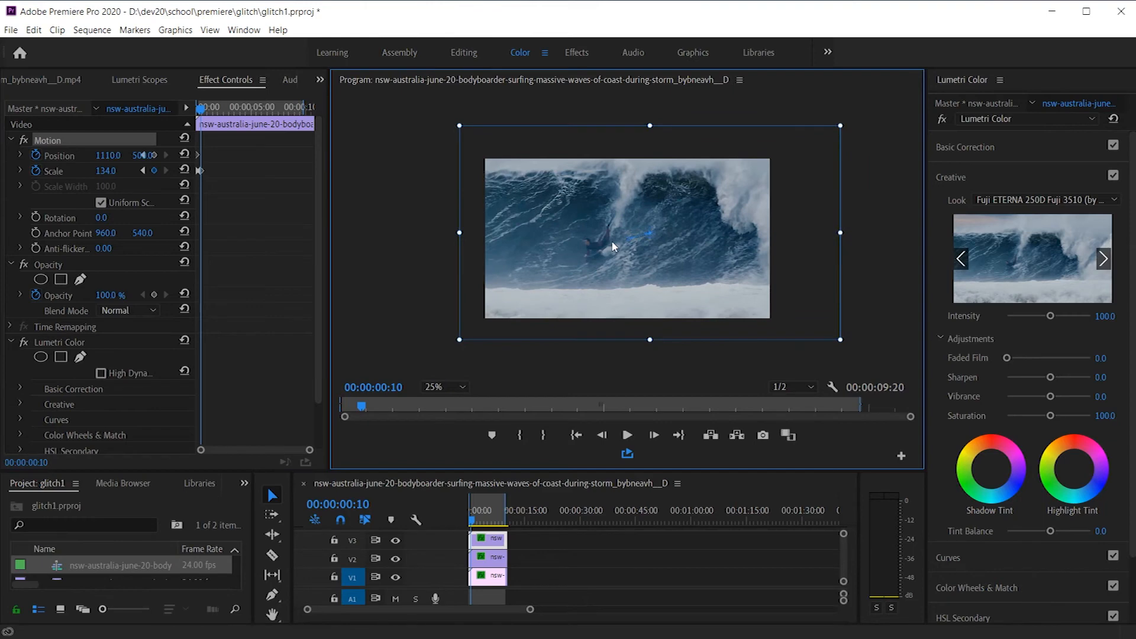
Step: Keyframe the V3 clip's scale at 120 at 00:00:00:20 and widen the effect property column
{"action": "left_click", "coordinate": [468, 516]}
{"action": "mouse_move", "coordinate": [469, 519]}
{"action": "left_mouse_down"}
{"action": "mouse_move", "coordinate": [479, 517]}
{"action": "mouse_move", "coordinate": [465, 514]}
{"action": "left_mouse_up"}
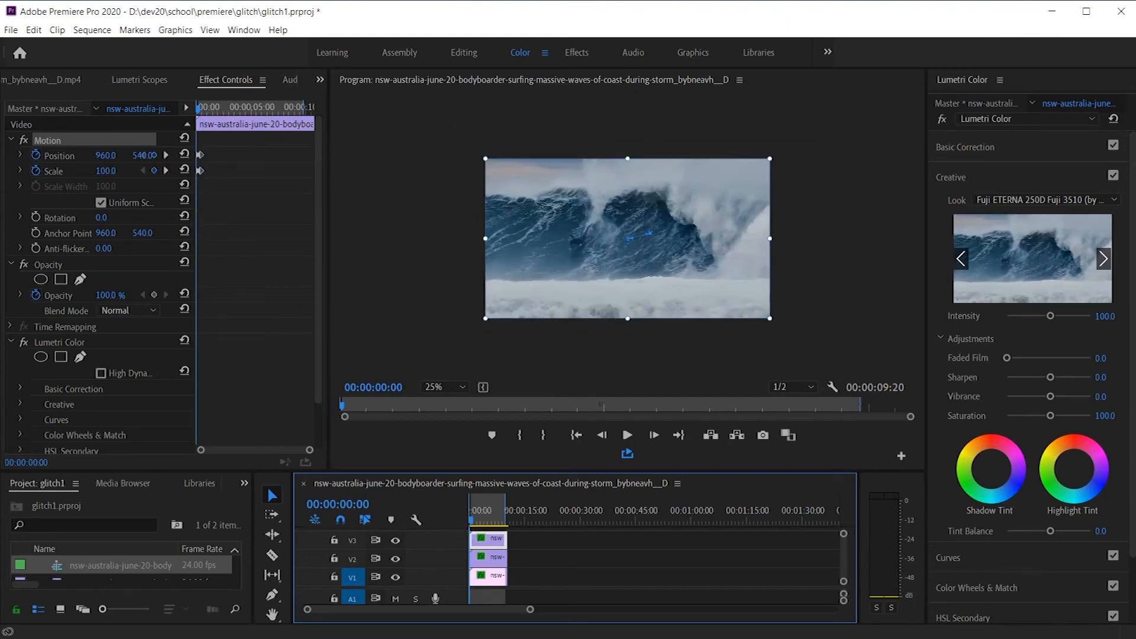
{"action": "key", "text": "shift+Right"}
{"action": "key", "text": "shift+Right"}
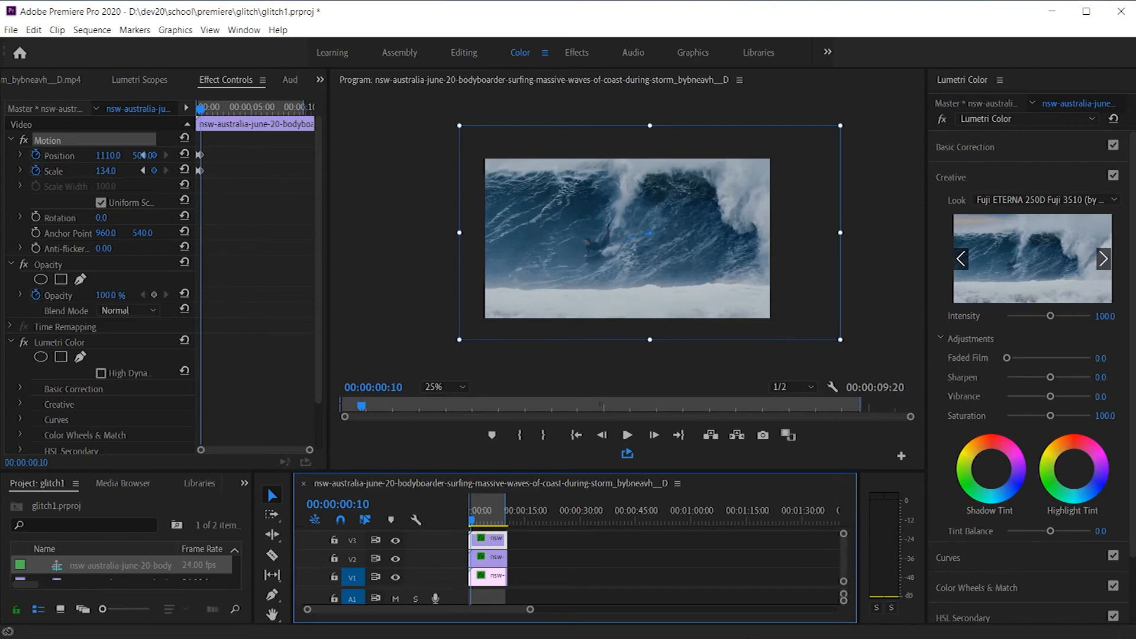
{"action": "key", "text": "shift+Right"}
{"action": "key", "text": "shift+Right"}
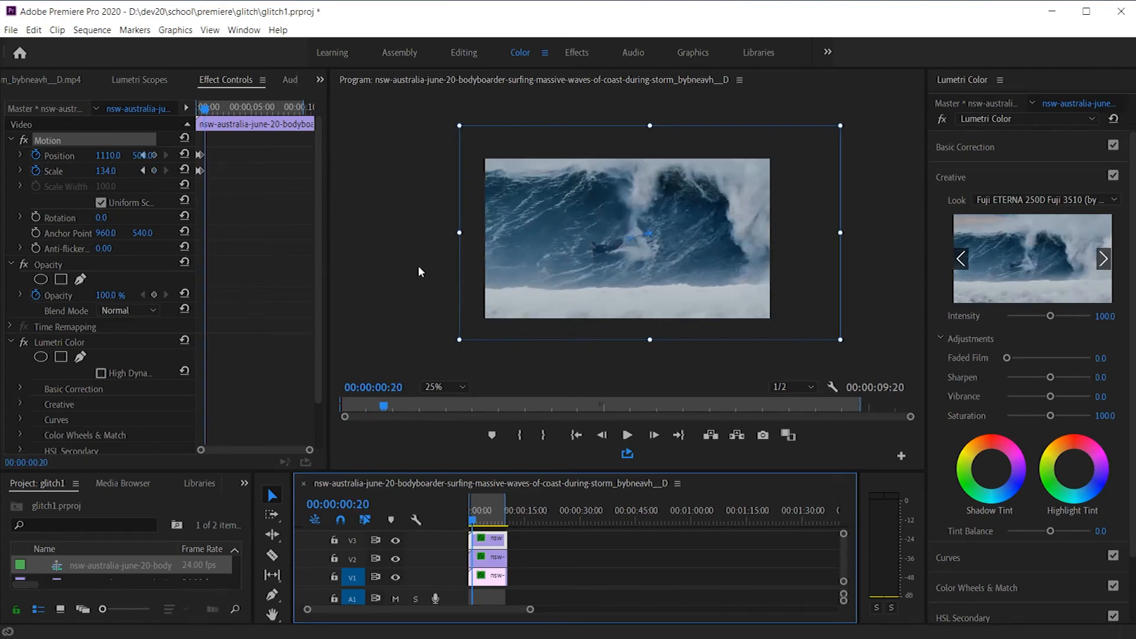
{"action": "left_click_drag", "start_coordinate": [106, 171], "coordinate": [98, 171]}
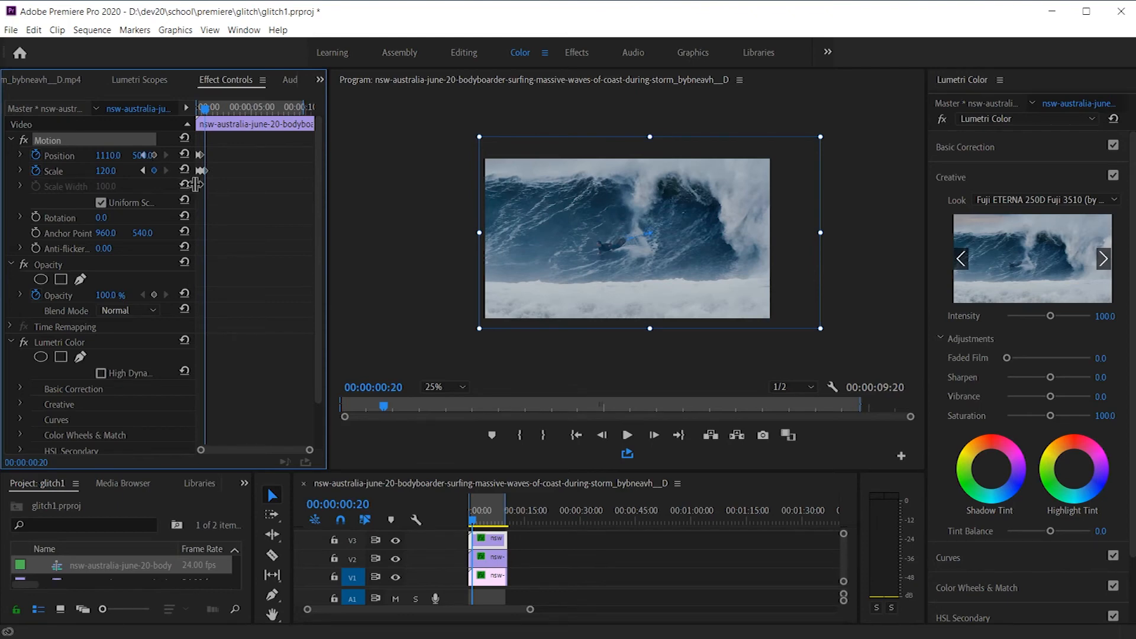
{"action": "left_click_drag", "start_coordinate": [203, 185], "coordinate": [234, 185]}
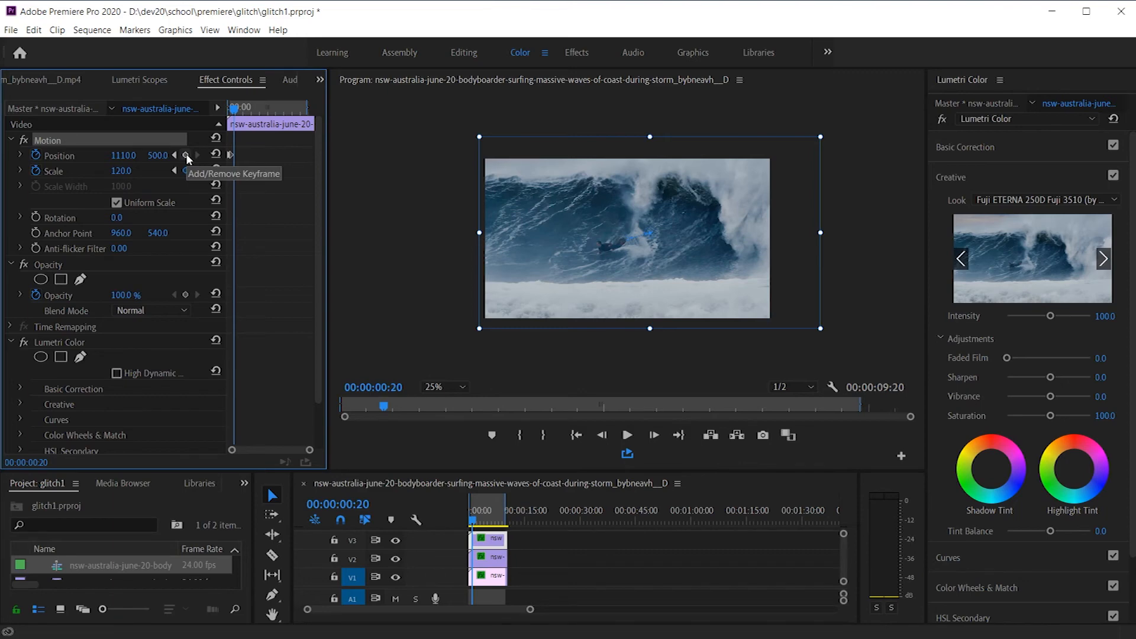
Step: Keyframe the V3 clip's position at 1110, 500 at 00:00:00:20 and its scale at 173 at 00:00:01:05
{"action": "left_click", "coordinate": [187, 156]}
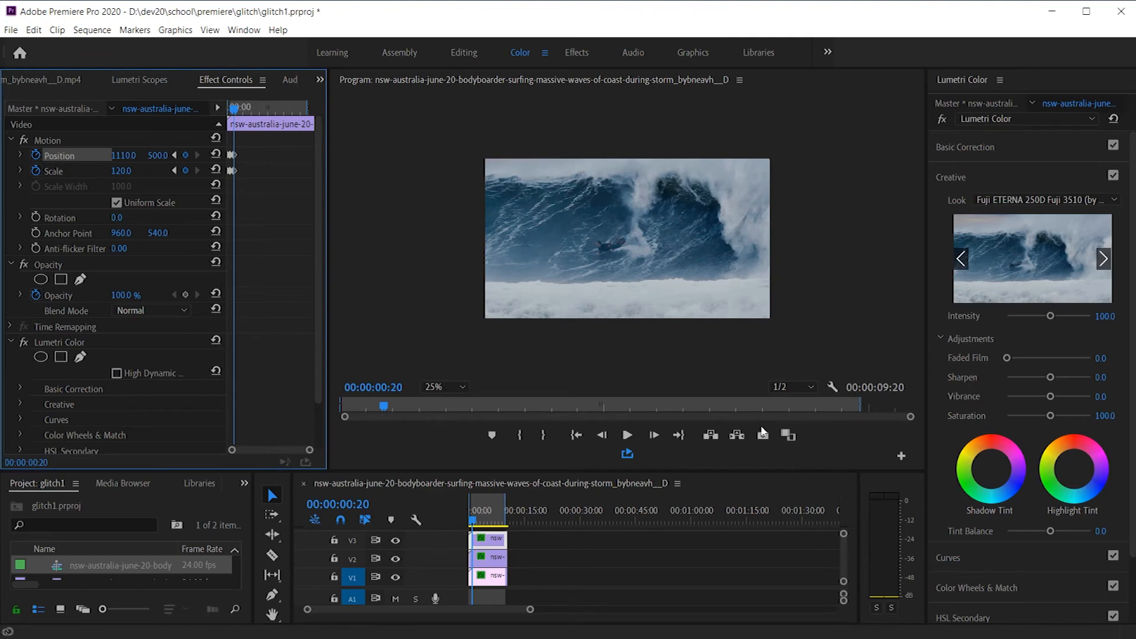
{"action": "left_click", "coordinate": [471, 521]}
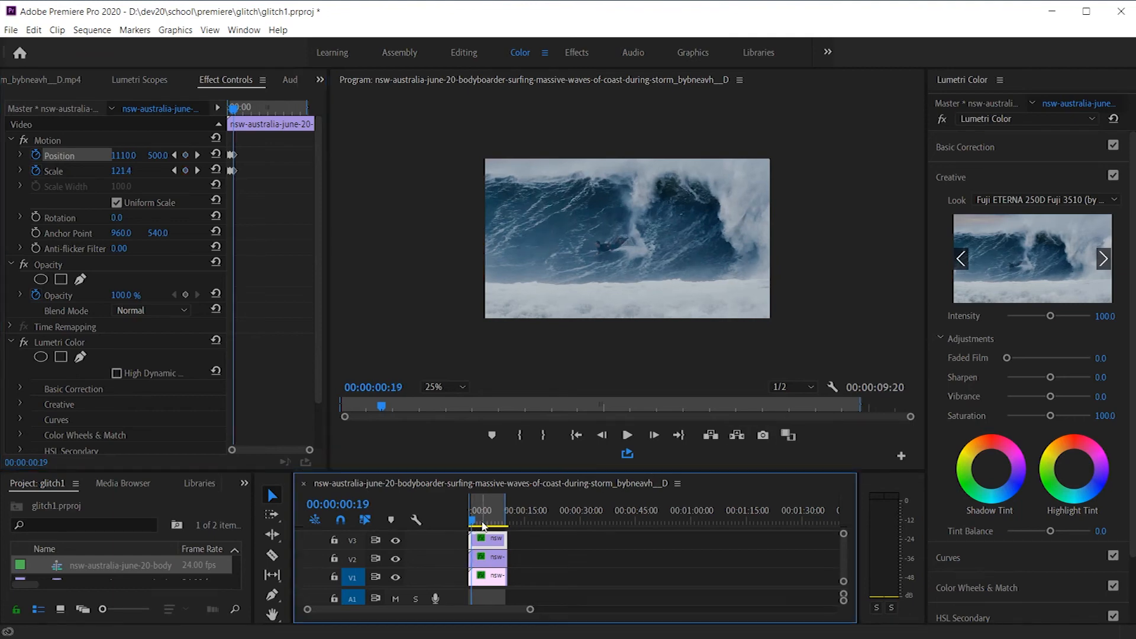
{"action": "key", "text": "space"}
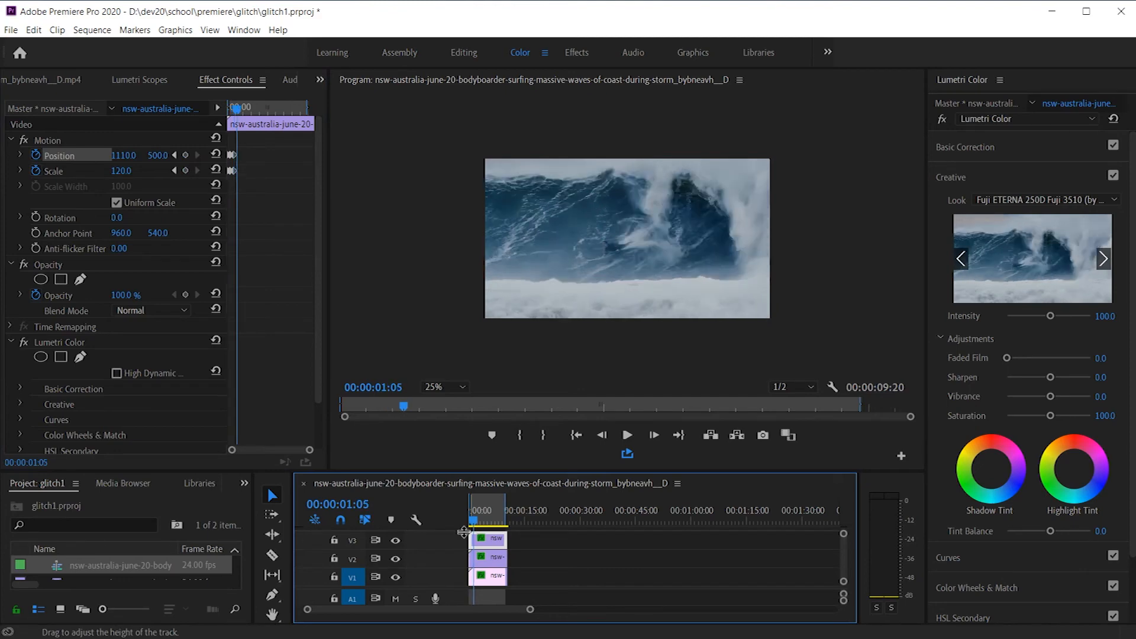
{"action": "key", "text": "space"}
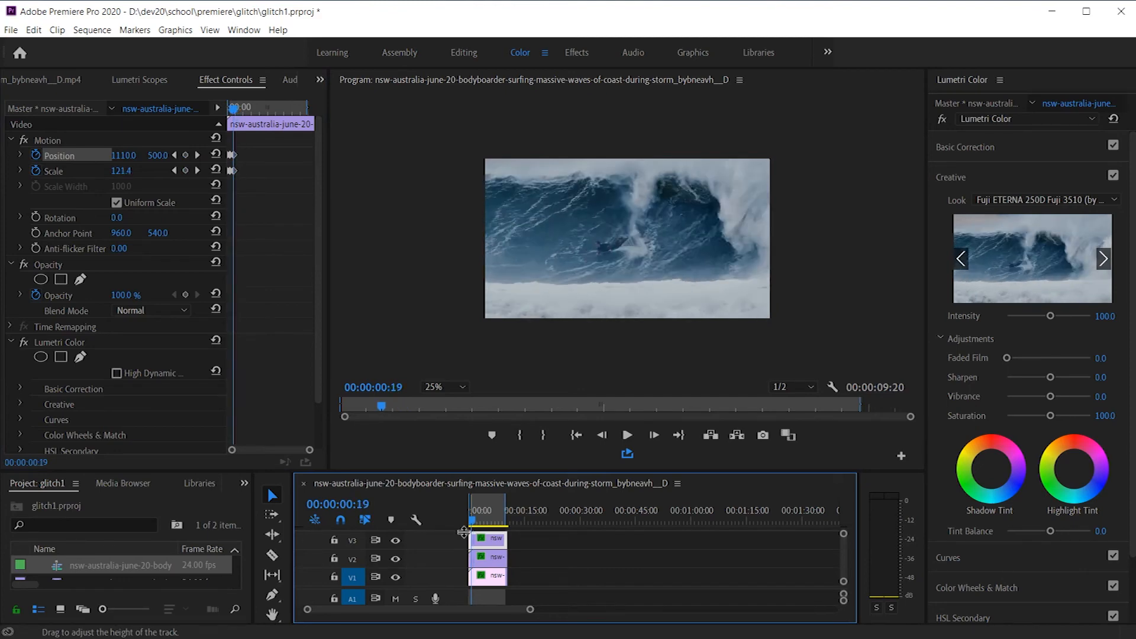
{"action": "key", "text": "shift+Left"}
{"action": "key", "text": "space"}
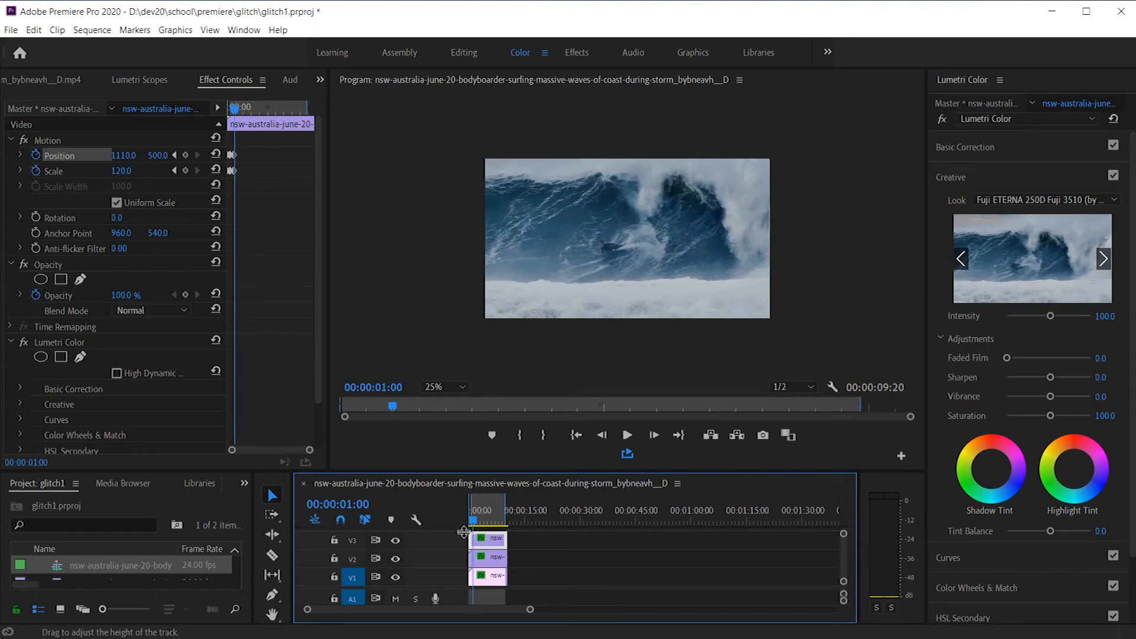
{"action": "key", "text": "shift+Right"}
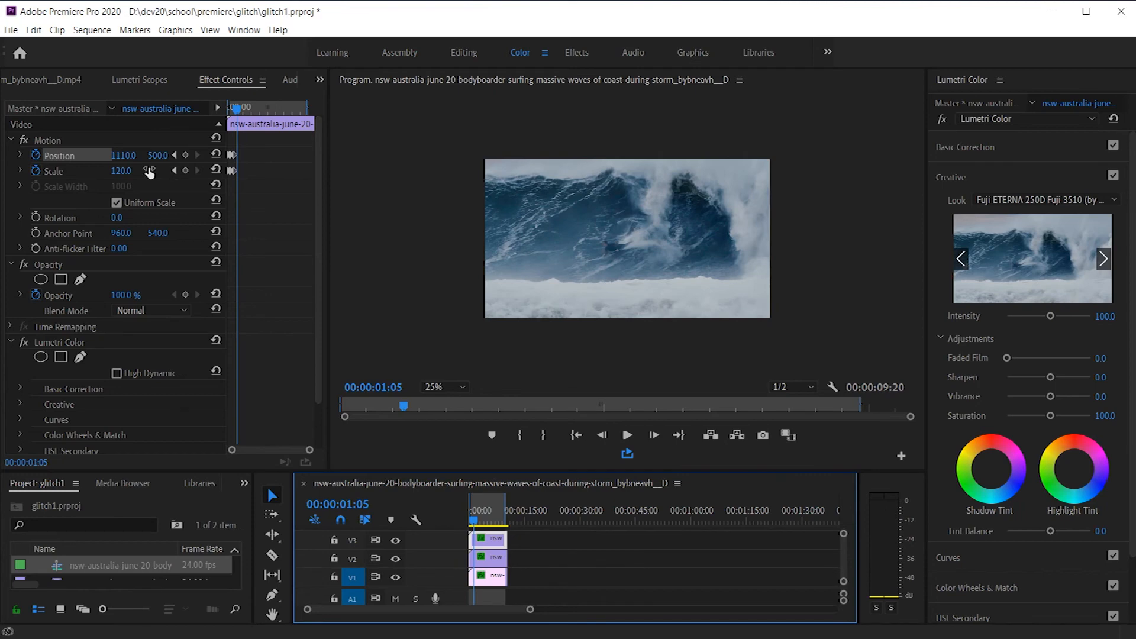
{"action": "left_click_drag", "start_coordinate": [121, 171], "coordinate": [153, 171]}
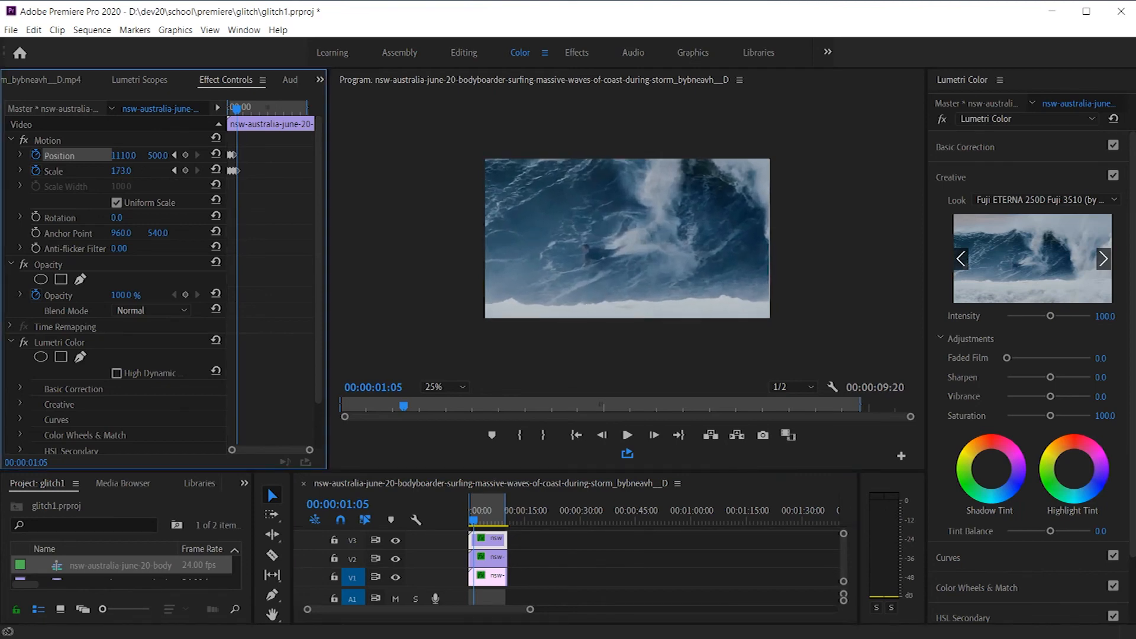
Step: Keyframe the V3 clip's position at 1320, 395 at 00:00:01:05 to reframe the surfer
{"action": "left_click", "coordinate": [571, 240]}
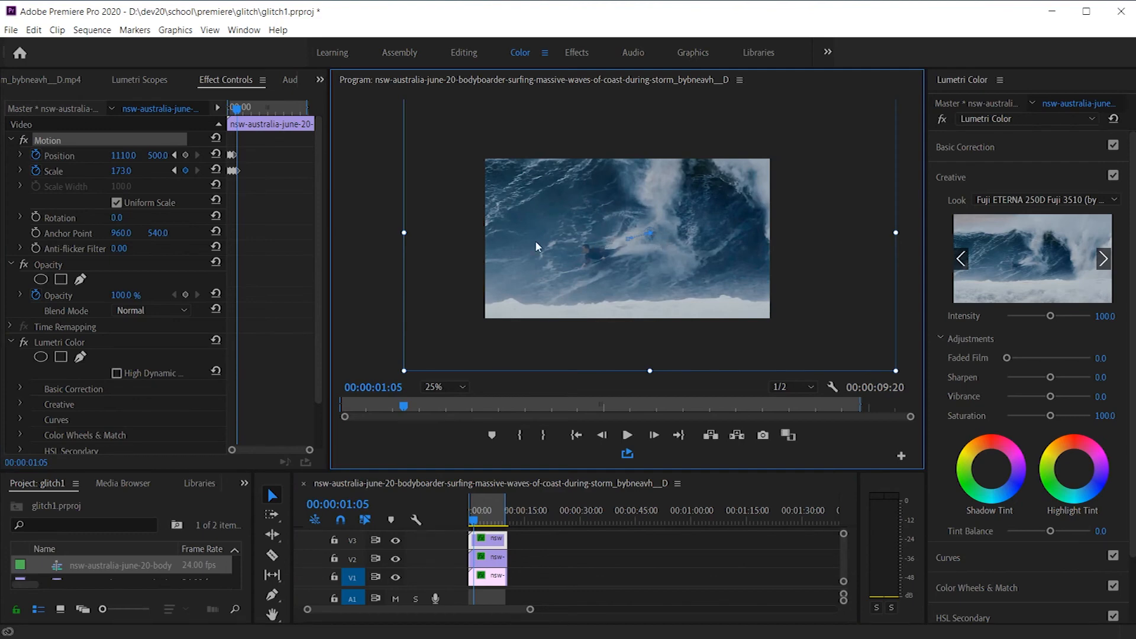
{"action": "left_click", "coordinate": [61, 140]}
{"action": "left_click_drag", "start_coordinate": [545, 218], "coordinate": [577, 203]}
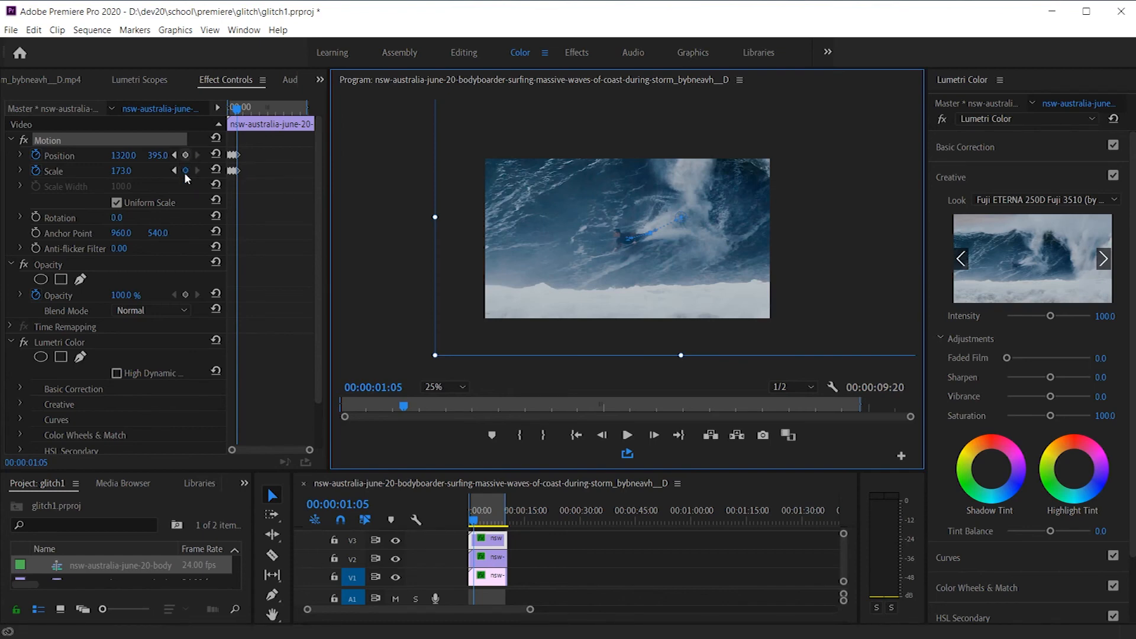
Step: Keyframe the V3 clip's scale at 100 and position at 950, 535 at 00:00:01:15
{"action": "left_click", "coordinate": [474, 520]}
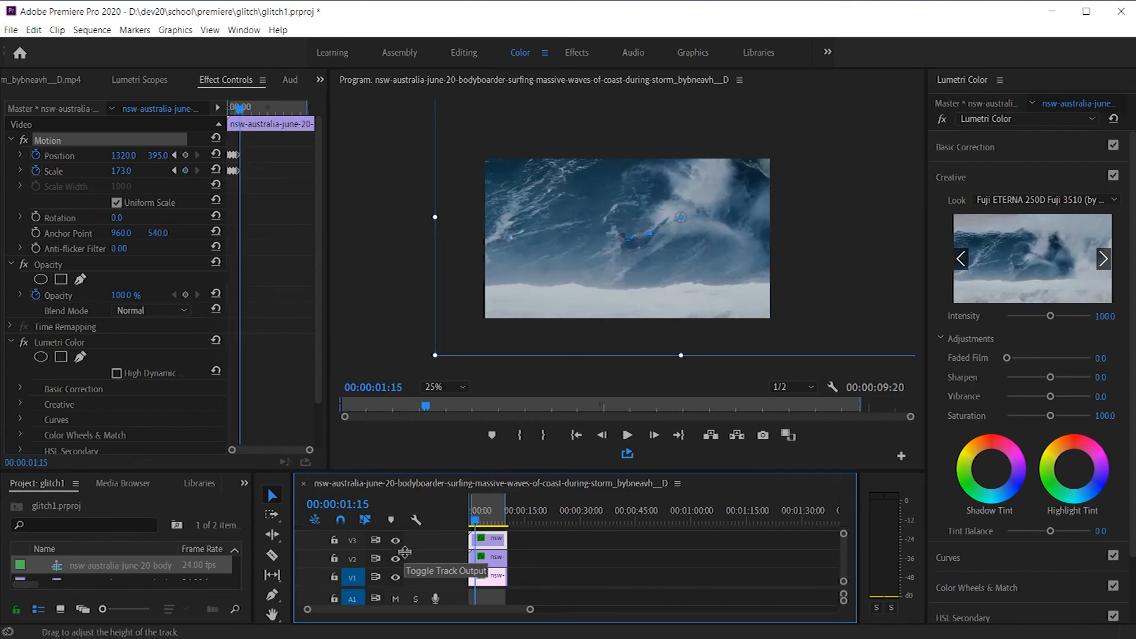
{"action": "left_click", "coordinate": [121, 171]}
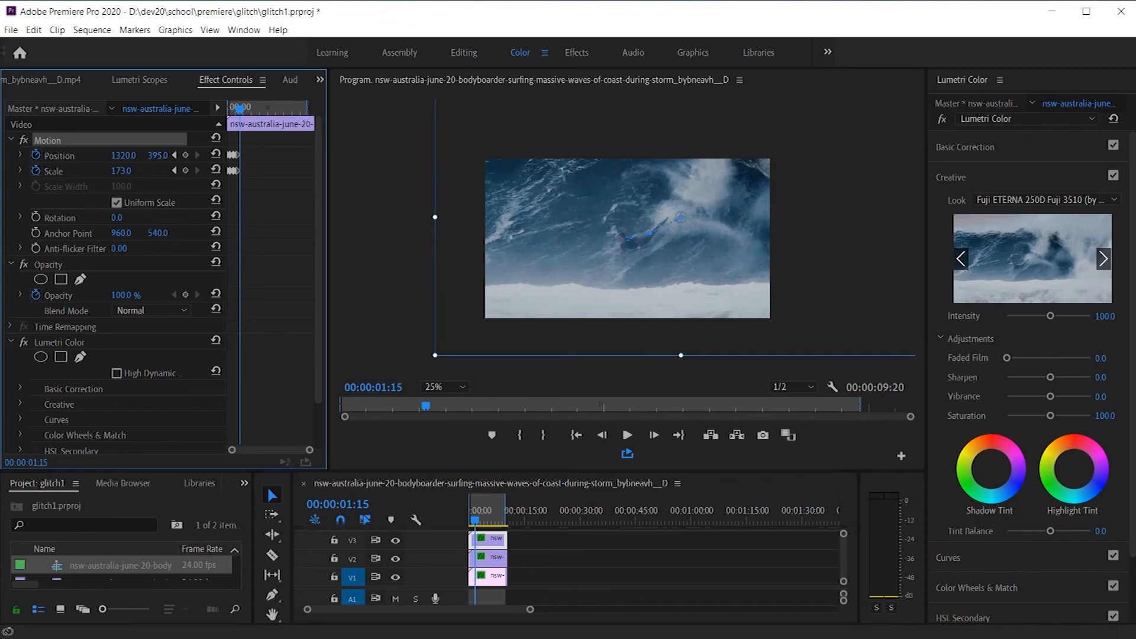
{"action": "type", "text": "100"}
{"action": "key", "text": "Return"}
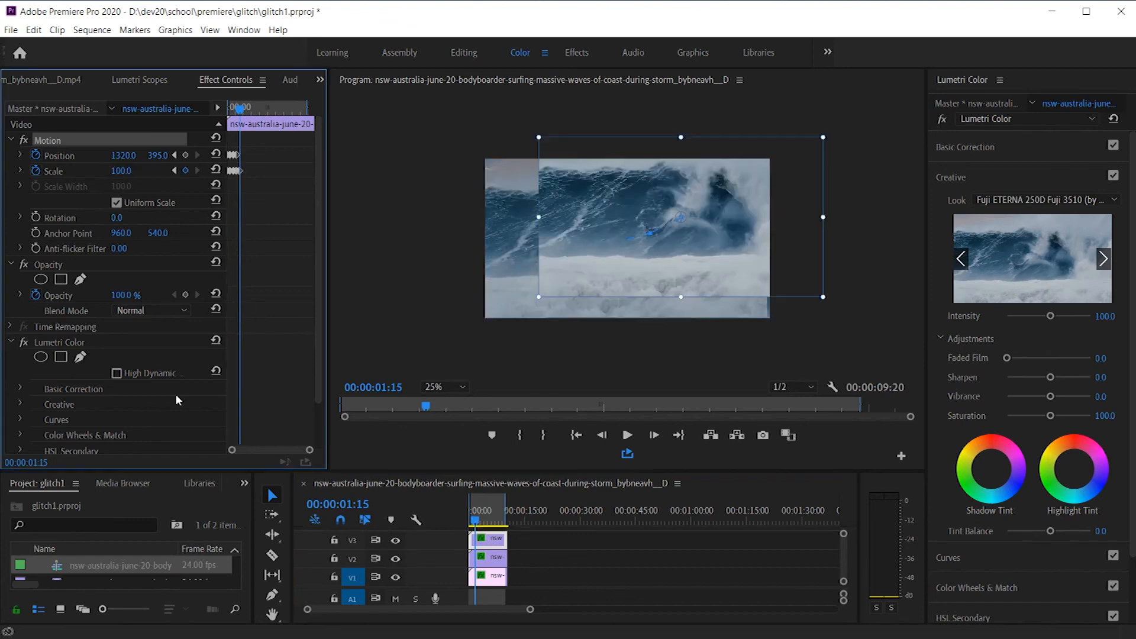
{"action": "left_click_drag", "start_coordinate": [626, 230], "coordinate": [571, 251]}
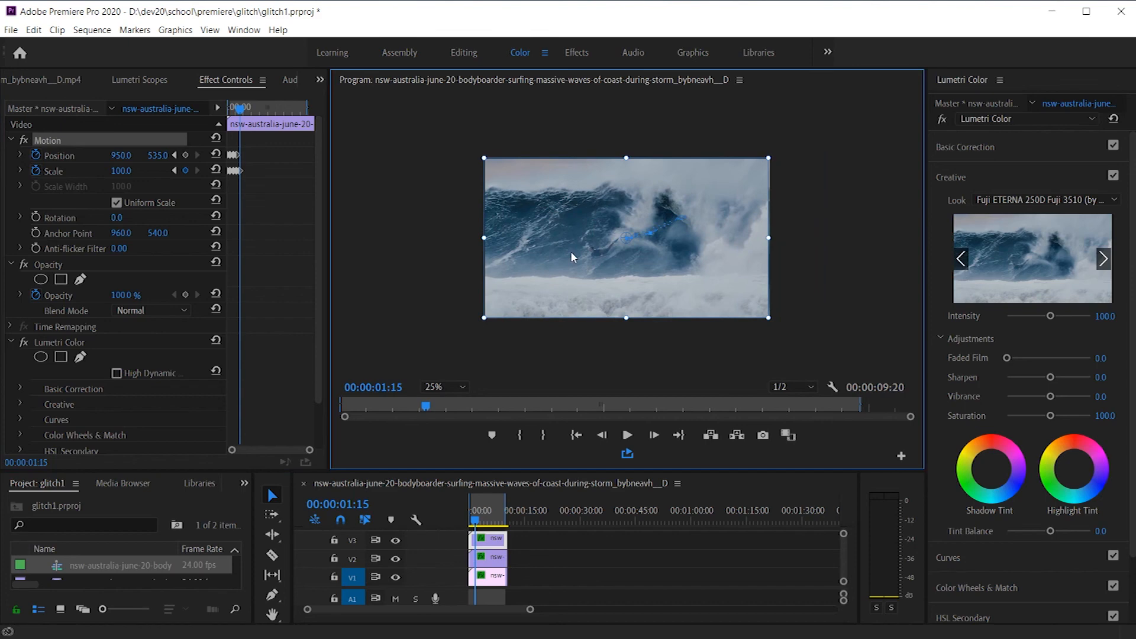
Step: Preview the keyframed zoom from the start of the sequence and check the frames following the last keyframe
{"action": "left_click_drag", "start_coordinate": [477, 515], "coordinate": [430, 522]}
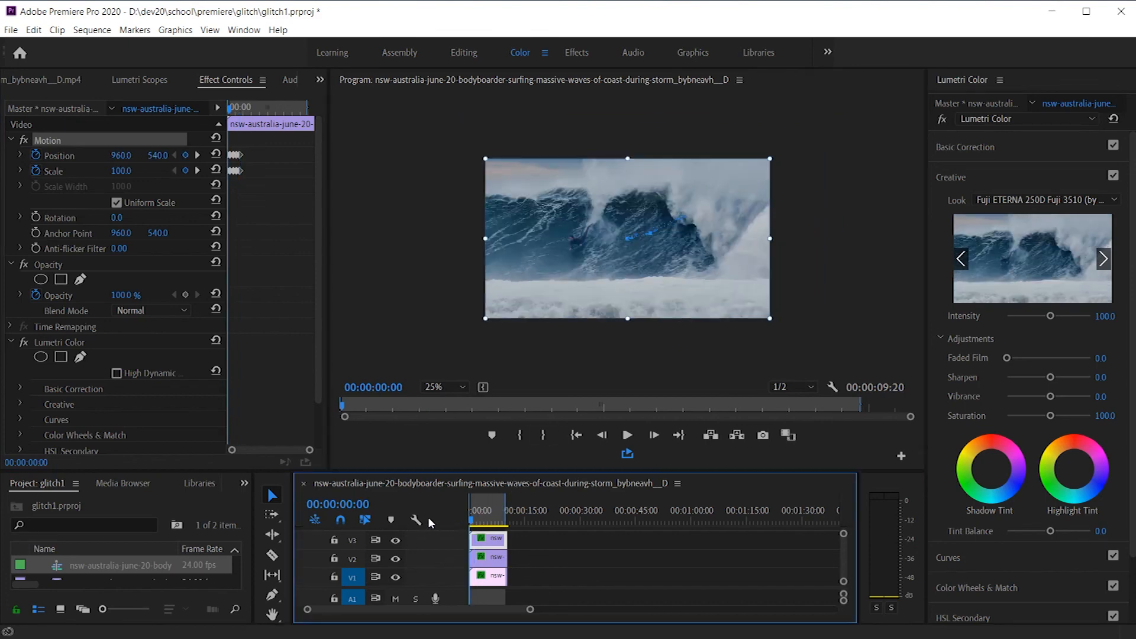
{"action": "key", "text": "space"}
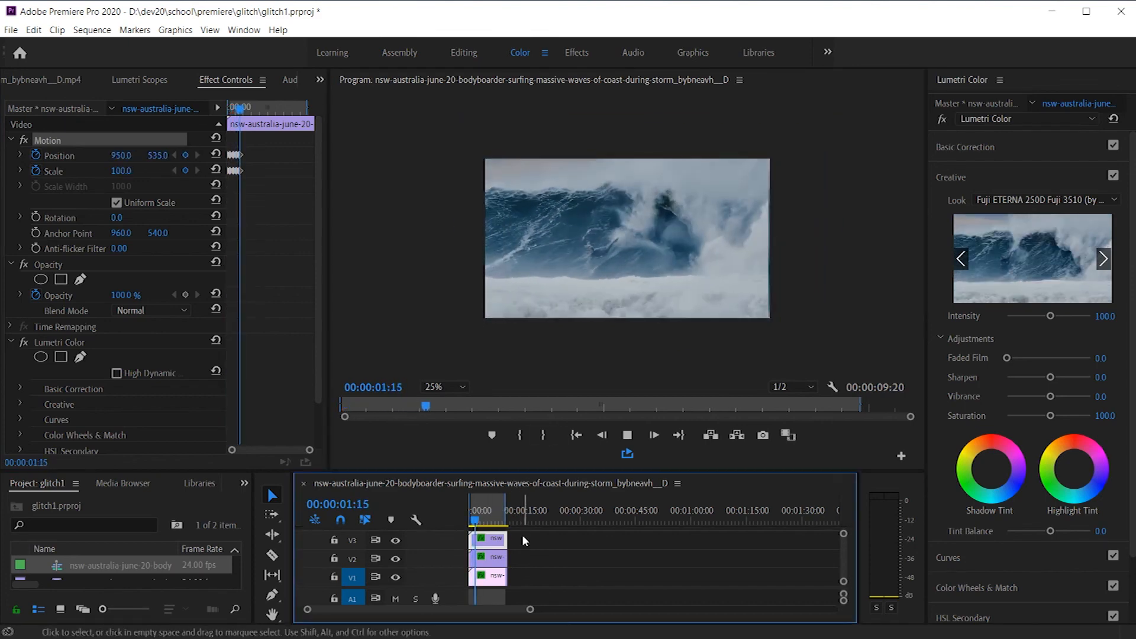
{"action": "left_click_drag", "start_coordinate": [481, 514], "coordinate": [454, 520]}
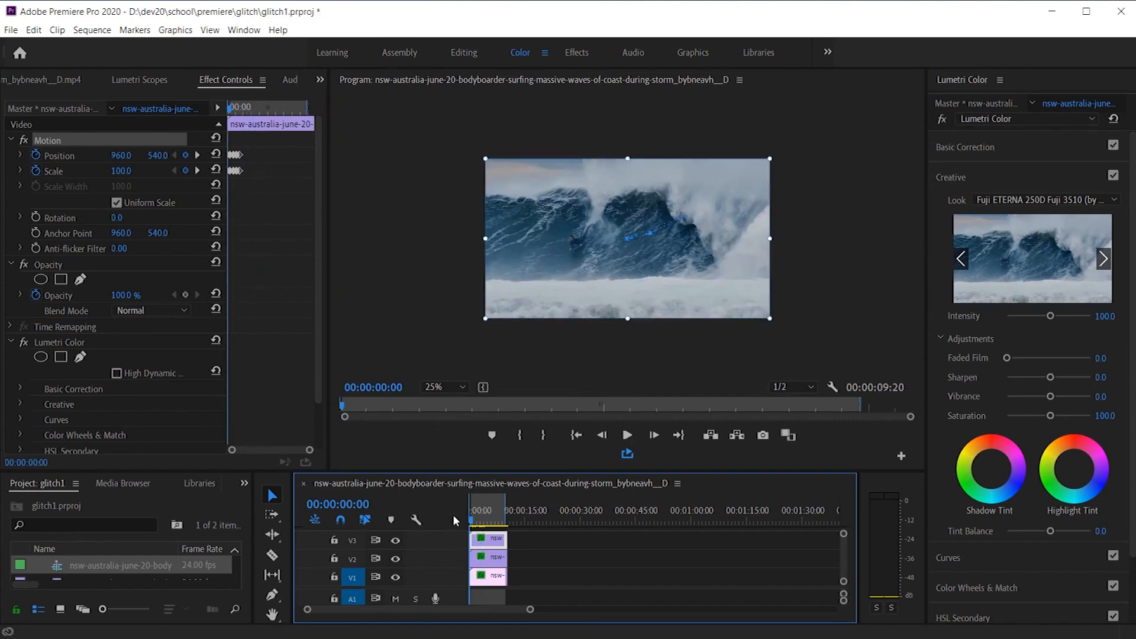
{"action": "left_click_drag", "start_coordinate": [475, 521], "coordinate": [481, 521]}
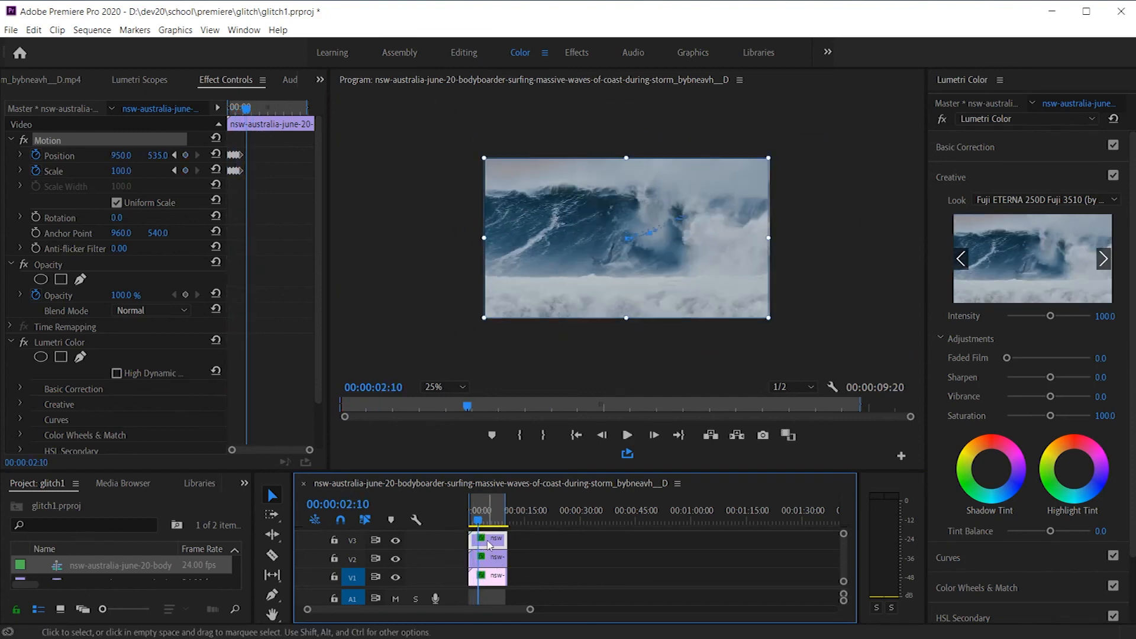
Step: Turn off opacity keyframing on the V3 clip and set its opacity to 24%
{"action": "left_click", "coordinate": [34, 295]}
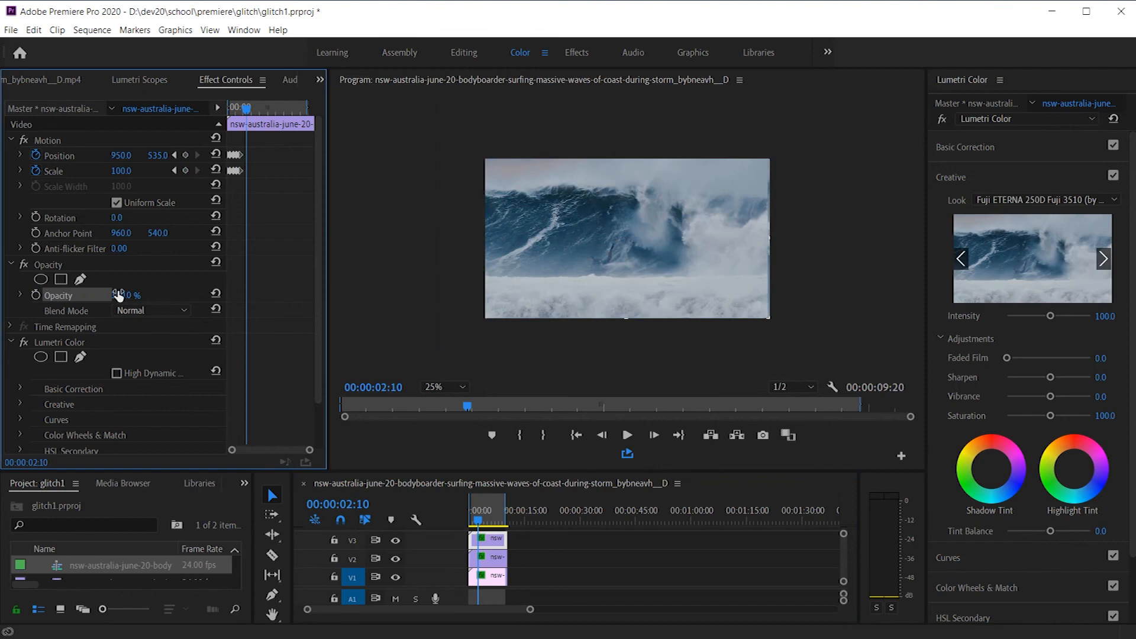
{"action": "left_click_drag", "start_coordinate": [121, 295], "coordinate": [105, 295]}
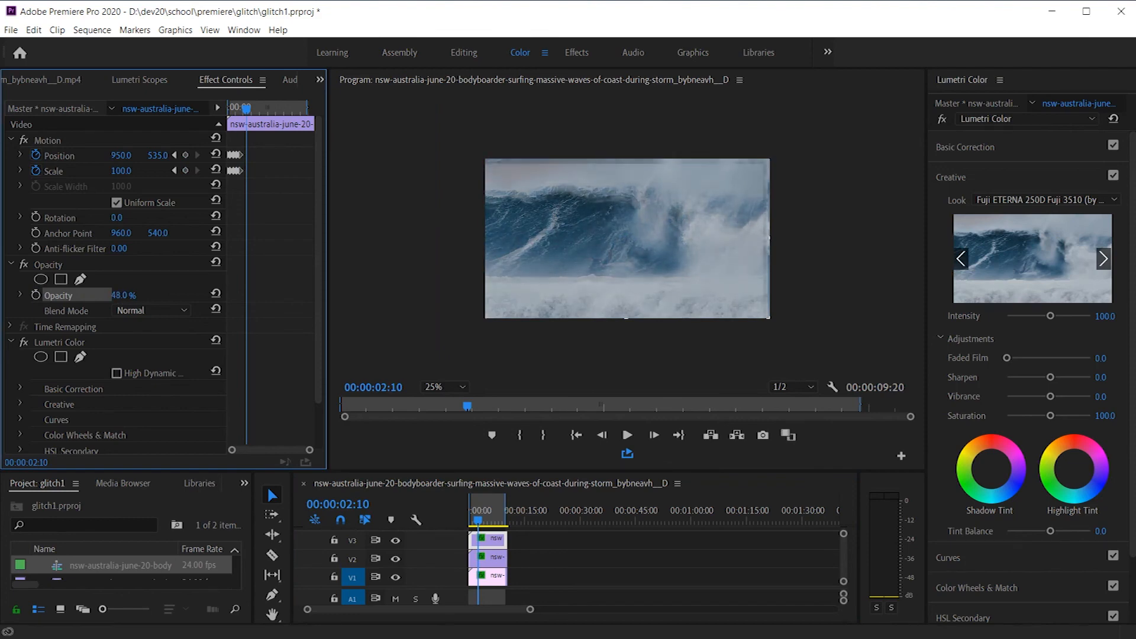
{"action": "left_click_drag", "start_coordinate": [93, 294], "coordinate": [77, 295]}
Step: Hide the V2 track and preview the semi-transparent V3 zoom over the V1 clip
{"action": "left_click", "coordinate": [395, 558]}
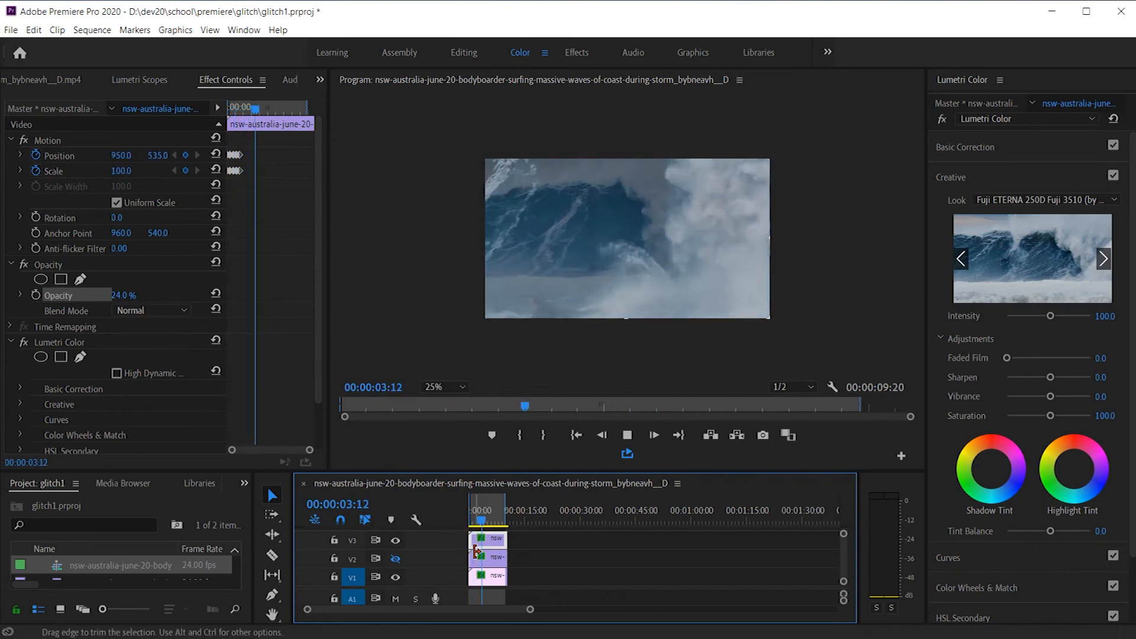
{"action": "left_click", "coordinate": [485, 521]}
{"action": "mouse_move", "coordinate": [485, 521]}
{"action": "left_mouse_down"}
{"action": "mouse_move", "coordinate": [460, 513]}
{"action": "mouse_move", "coordinate": [477, 523]}
{"action": "left_mouse_up"}
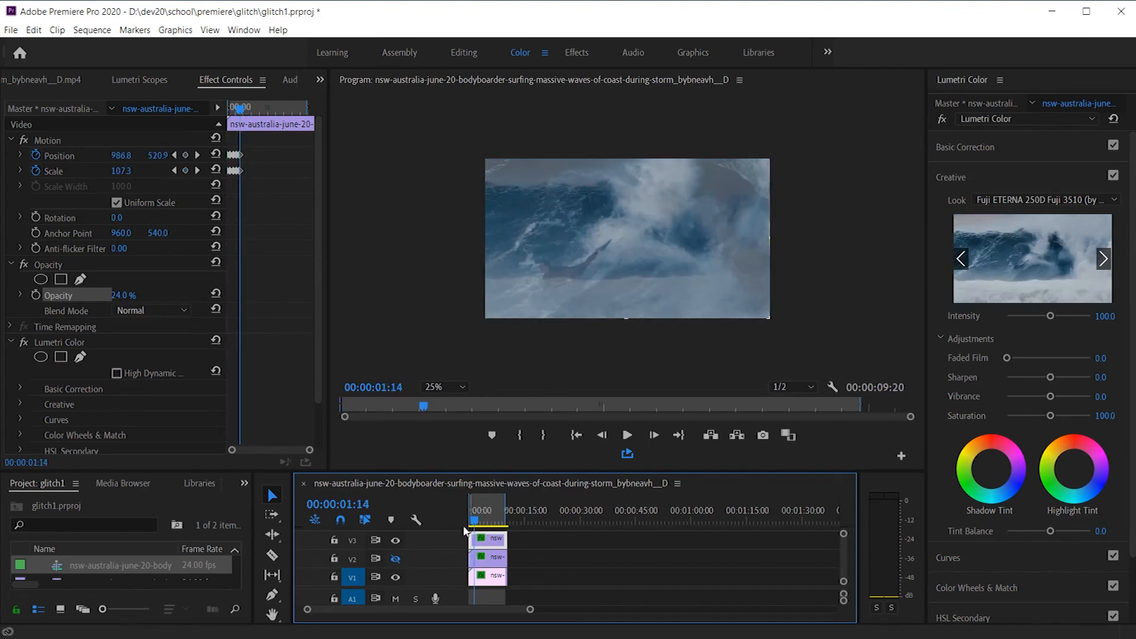